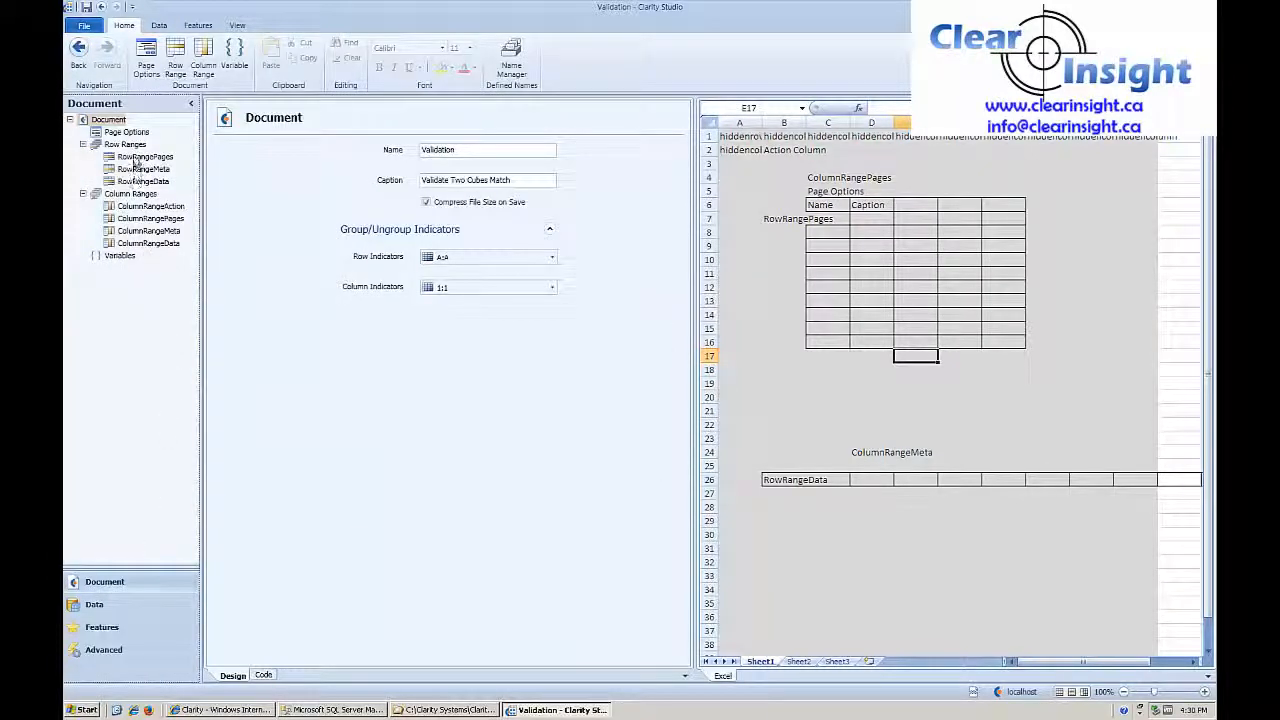
Examine the locations of the row ranges RowRangePages, RowRangeMeta and RowRangeData on the sheet.
{"action": "left_click", "coordinate": [137, 158]}
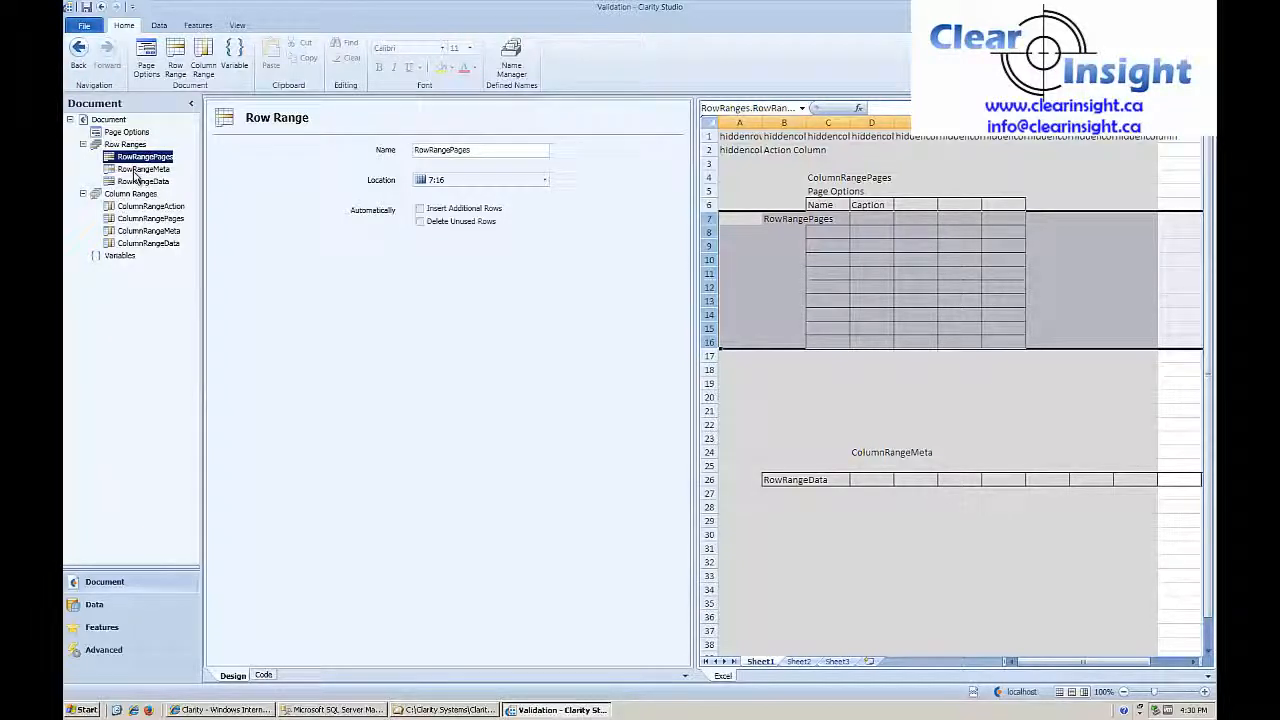
{"action": "left_click", "coordinate": [137, 170]}
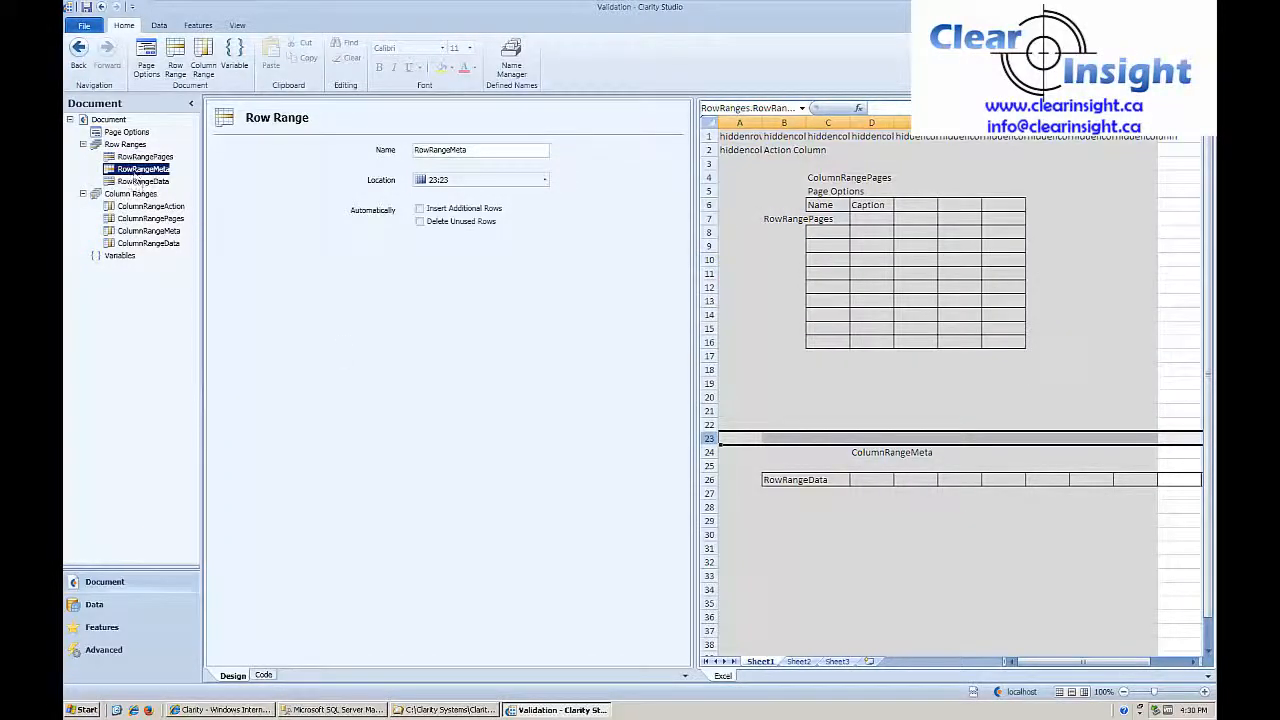
{"action": "left_click", "coordinate": [1176, 662]}
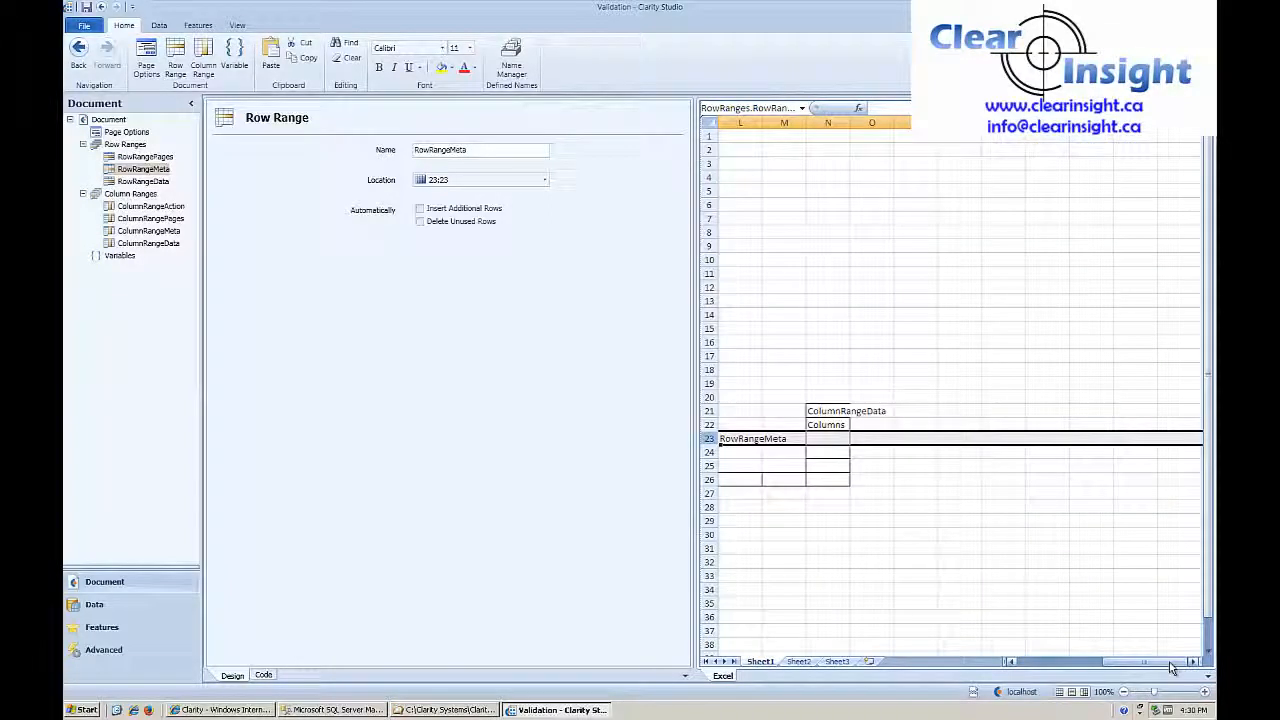
{"action": "left_click", "coordinate": [1030, 663]}
{"action": "left_click", "coordinate": [142, 182]}
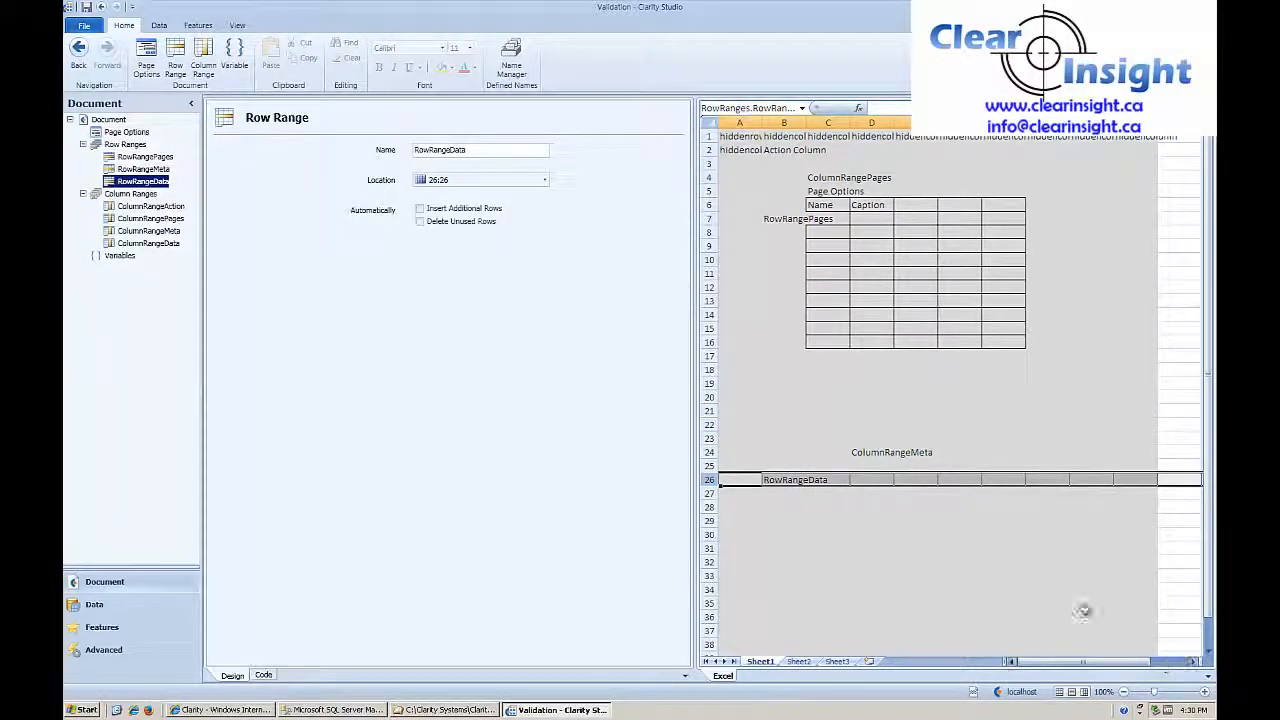
{"action": "left_click", "coordinate": [1180, 661]}
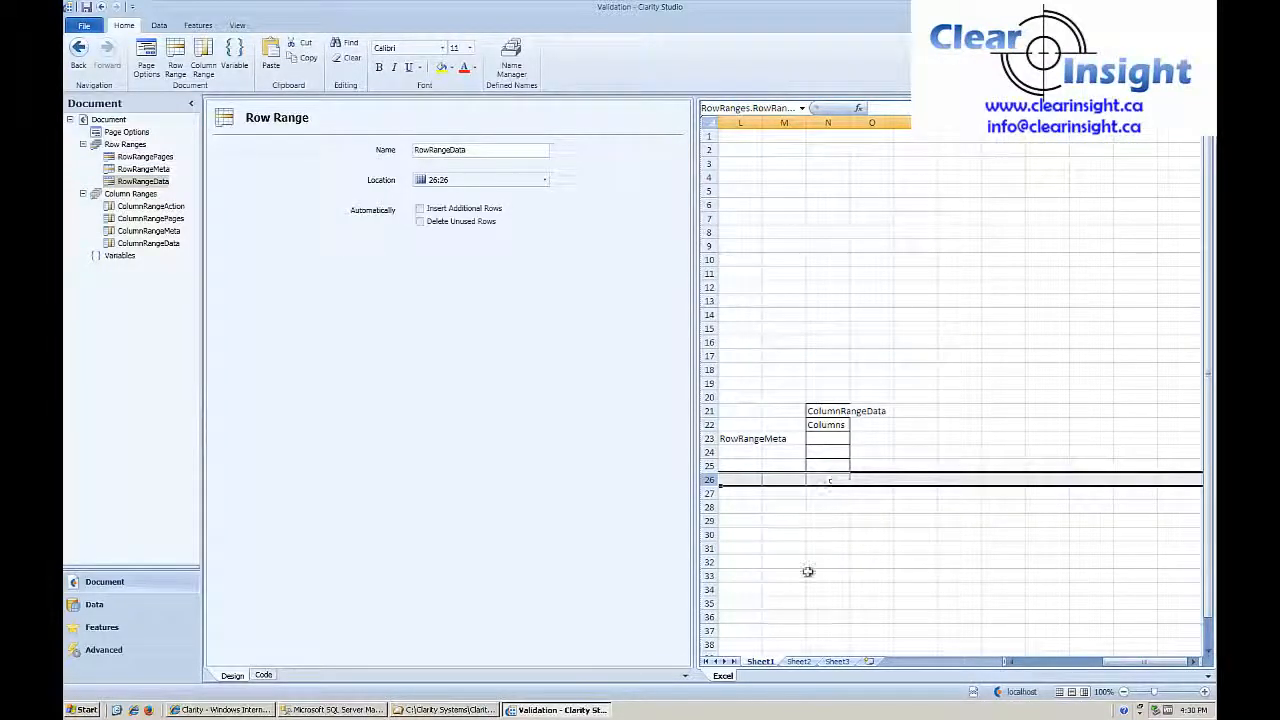
{"action": "left_click", "coordinate": [1038, 663]}
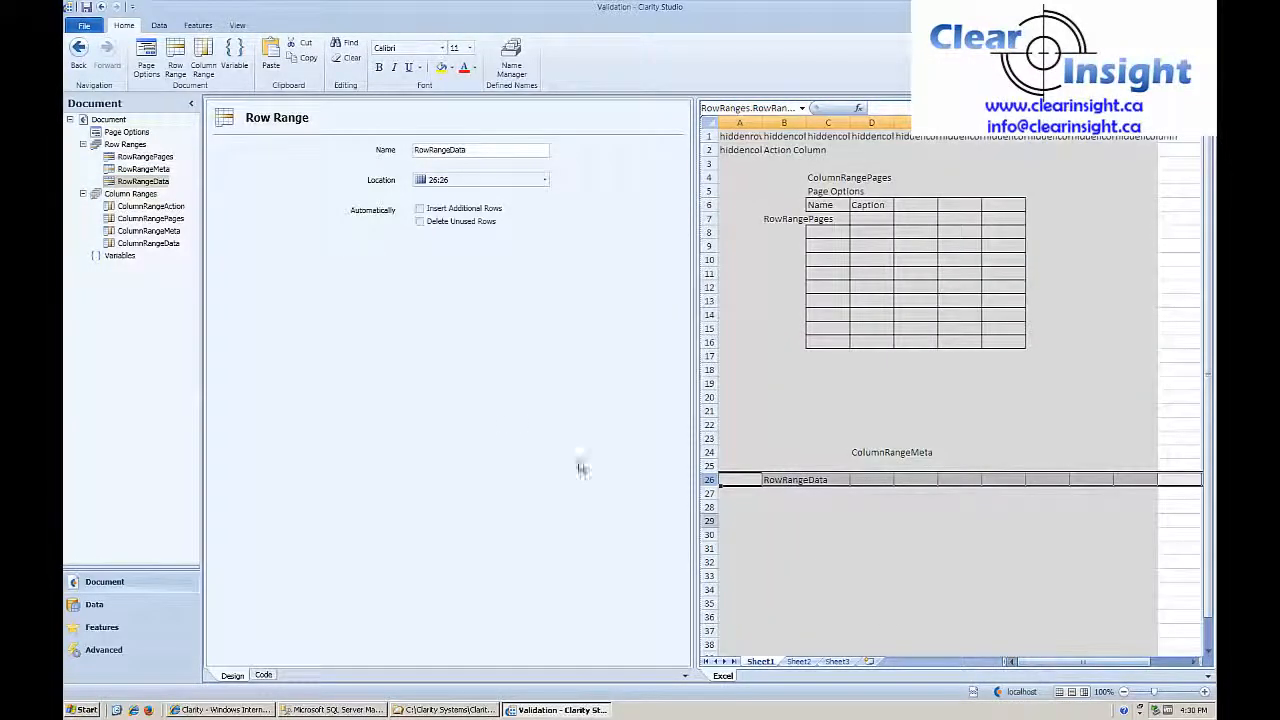
Examine the locations of the column ranges ColumnRangeAction, ColumnRangePages, ColumnRangeMeta and ColumnRangeData on the sheet.
{"action": "left_click", "coordinate": [130, 207]}
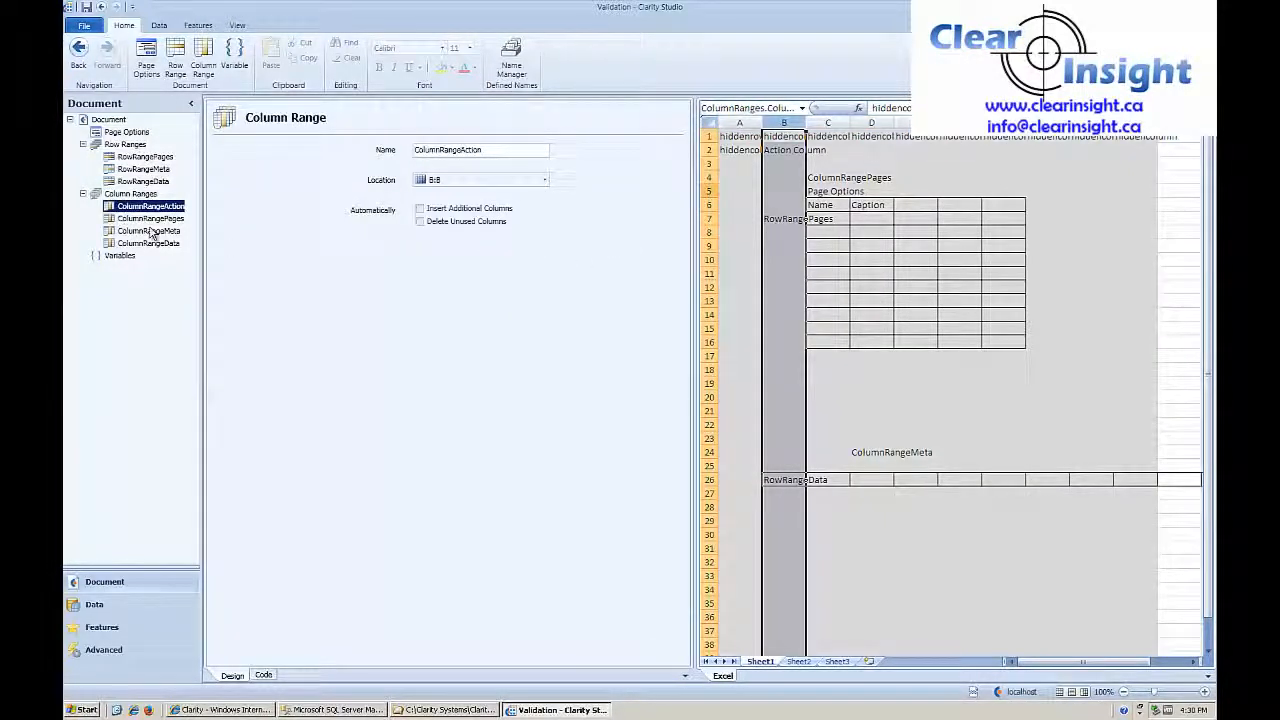
{"action": "left_click", "coordinate": [150, 219]}
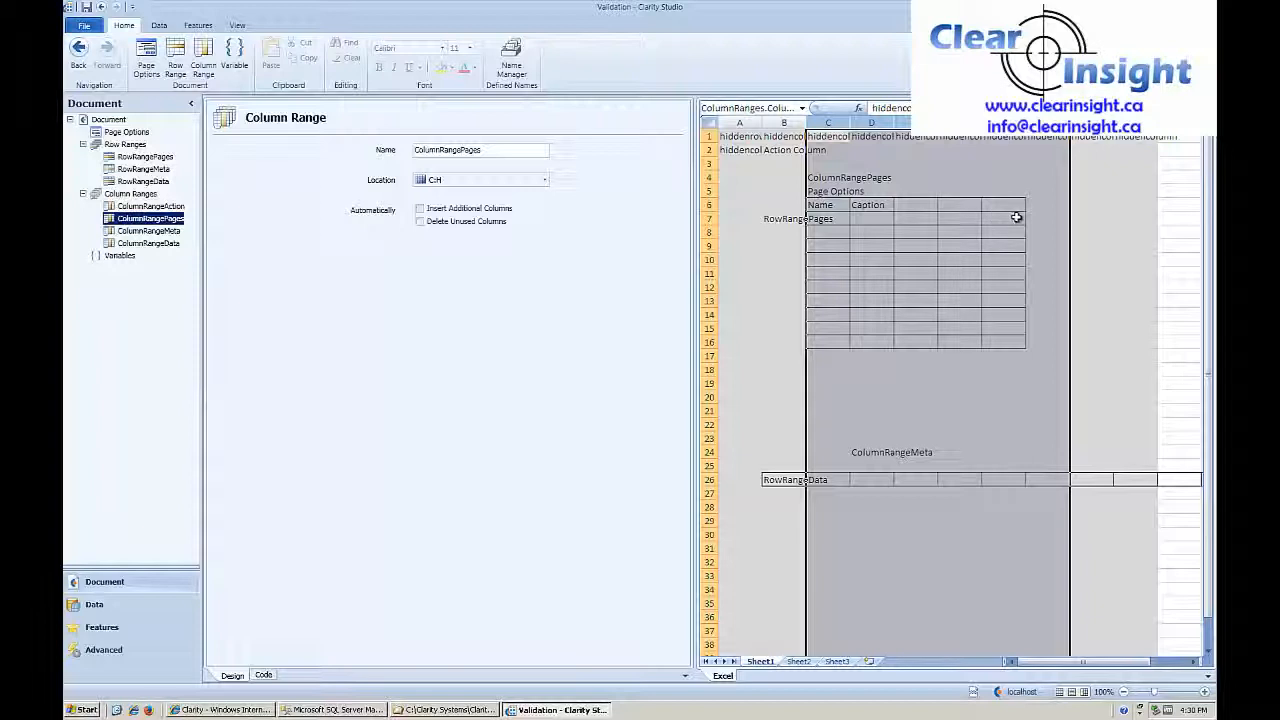
{"action": "left_click", "coordinate": [142, 231]}
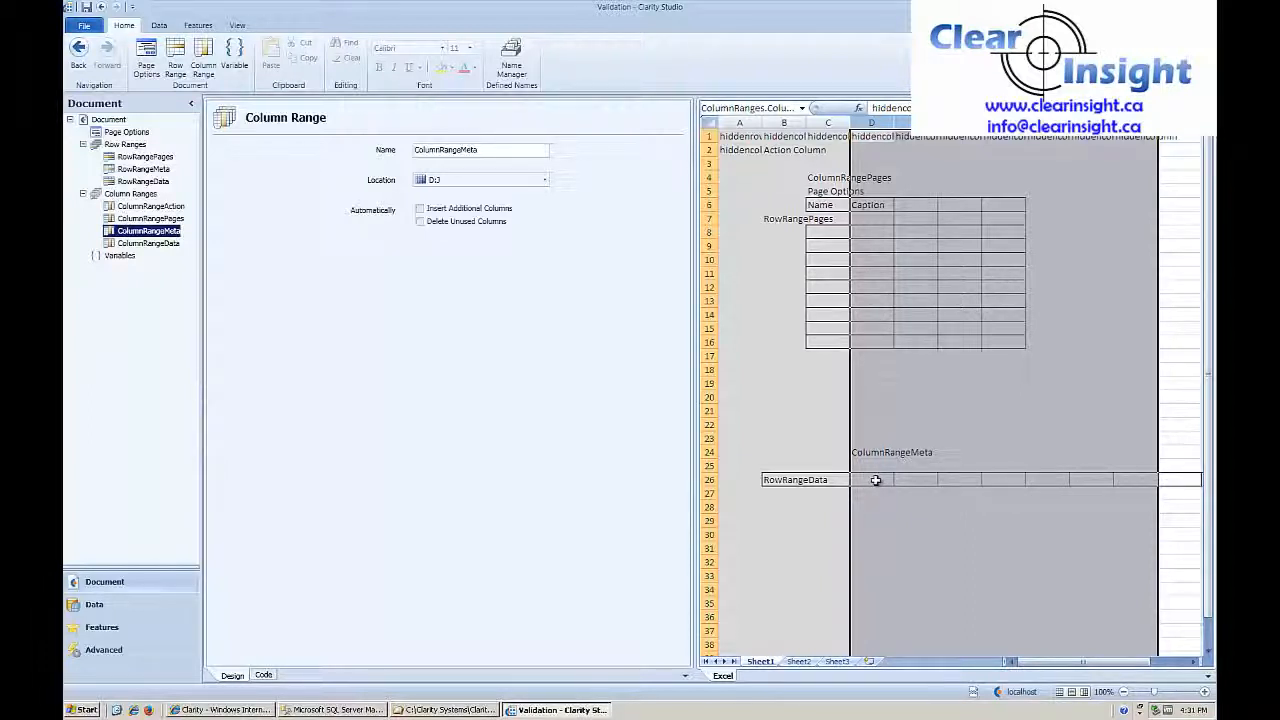
{"action": "left_click", "coordinate": [128, 246]}
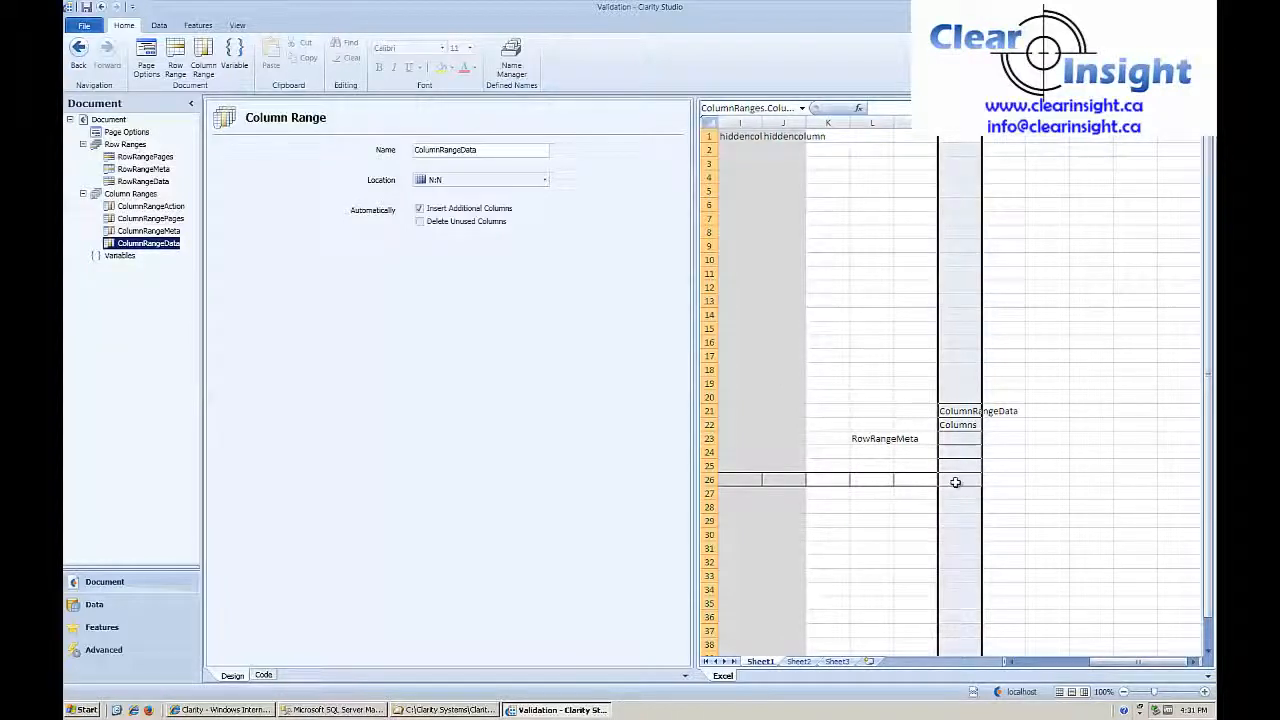
{"action": "left_click", "coordinate": [1014, 662]}
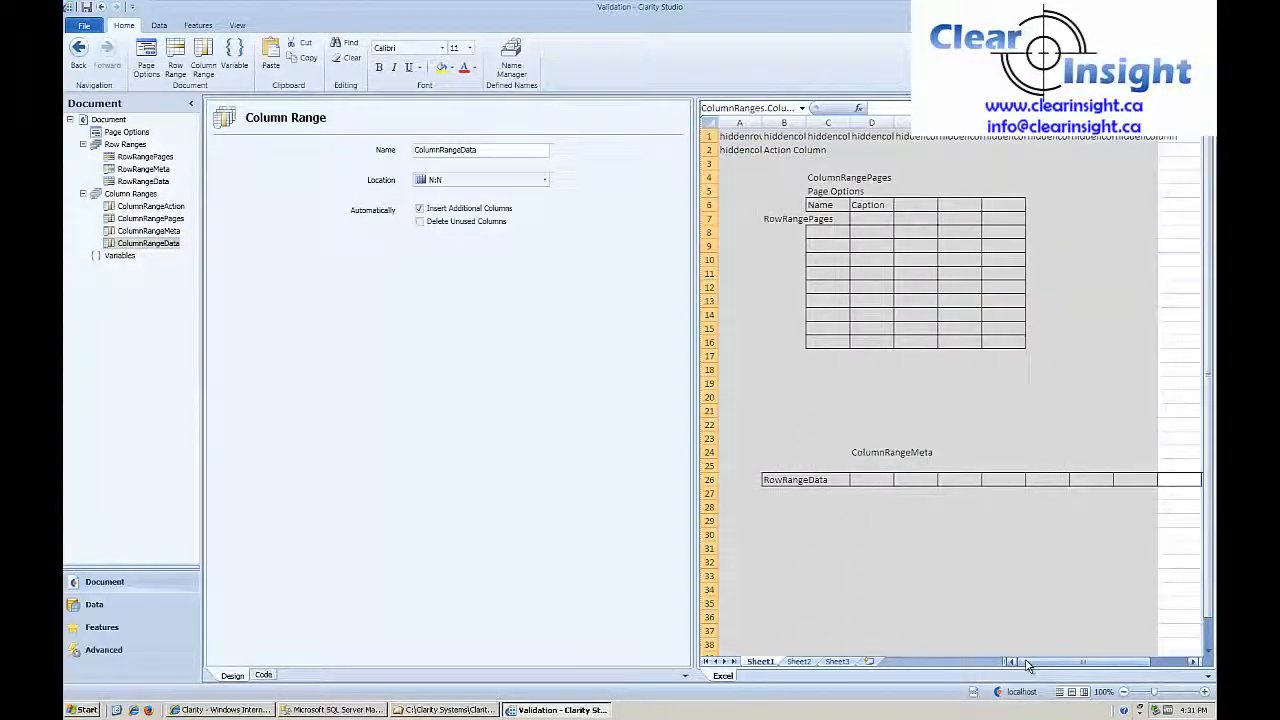
Rename the OLAP map under cube_1 to OlapDataMap.
{"action": "left_click", "coordinate": [110, 606]}
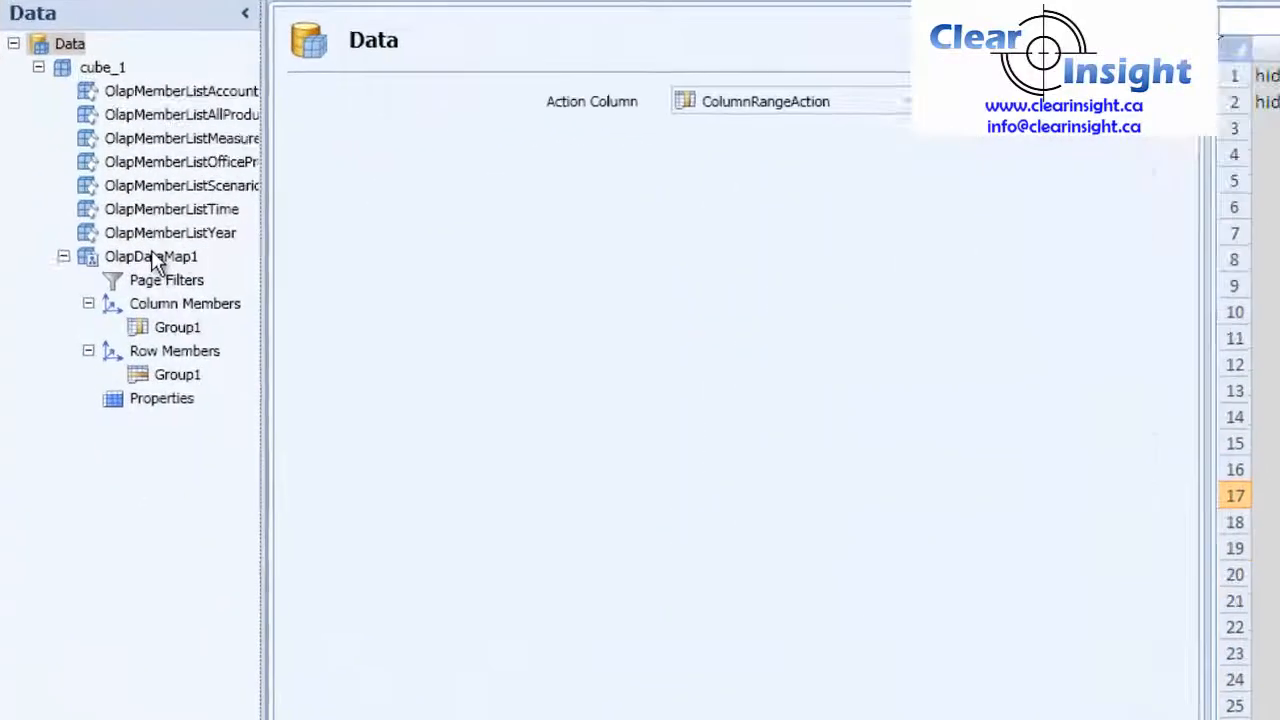
{"action": "left_click", "coordinate": [139, 230]}
{"action": "left_click", "coordinate": [800, 122]}
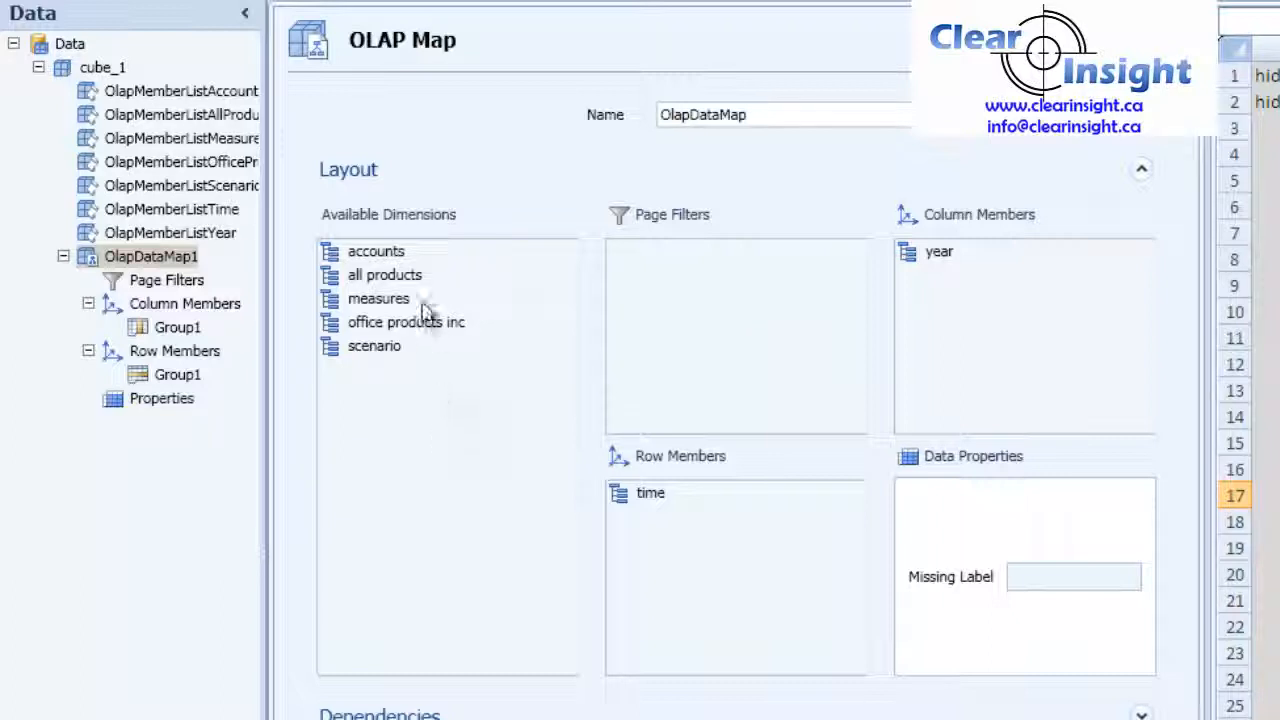
{"action": "left_click", "coordinate": [378, 328]}
Assign the scenario, office products inc, all products, accounts and measures dimensions to the map's page filters.
{"action": "left_click", "coordinate": [356, 349]}
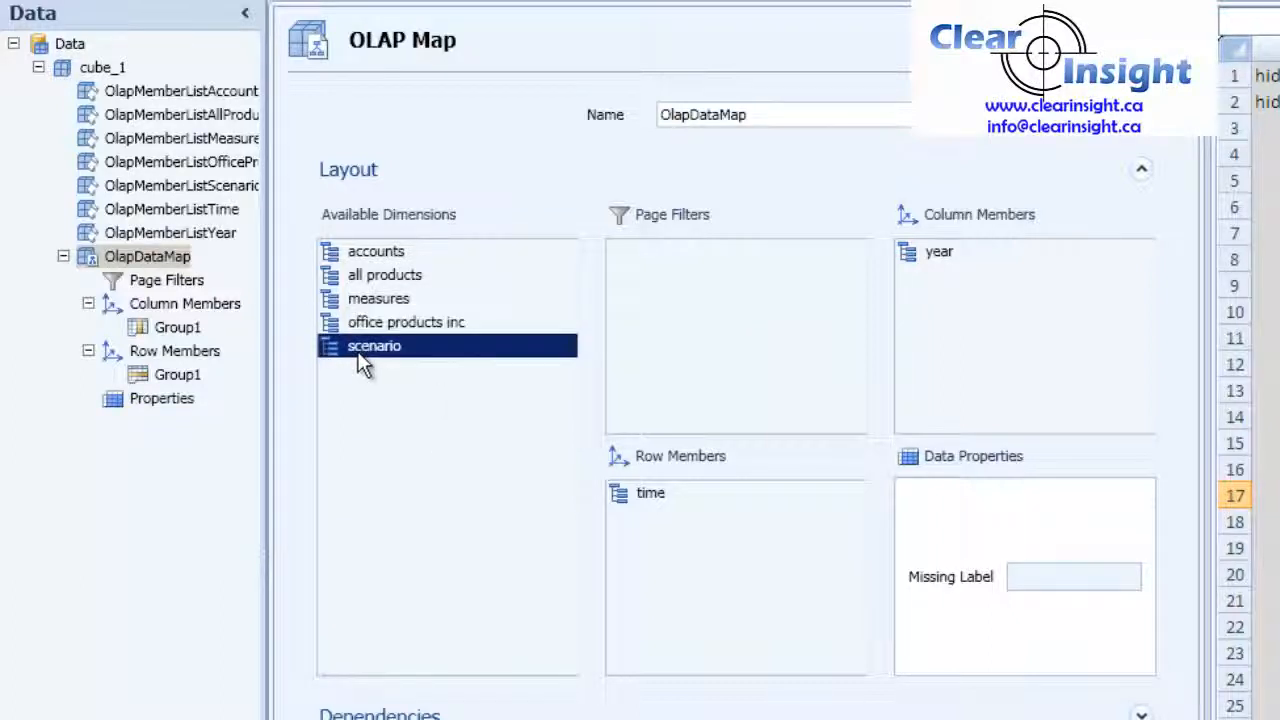
{"action": "left_click_drag", "start_coordinate": [356, 351], "coordinate": [703, 294]}
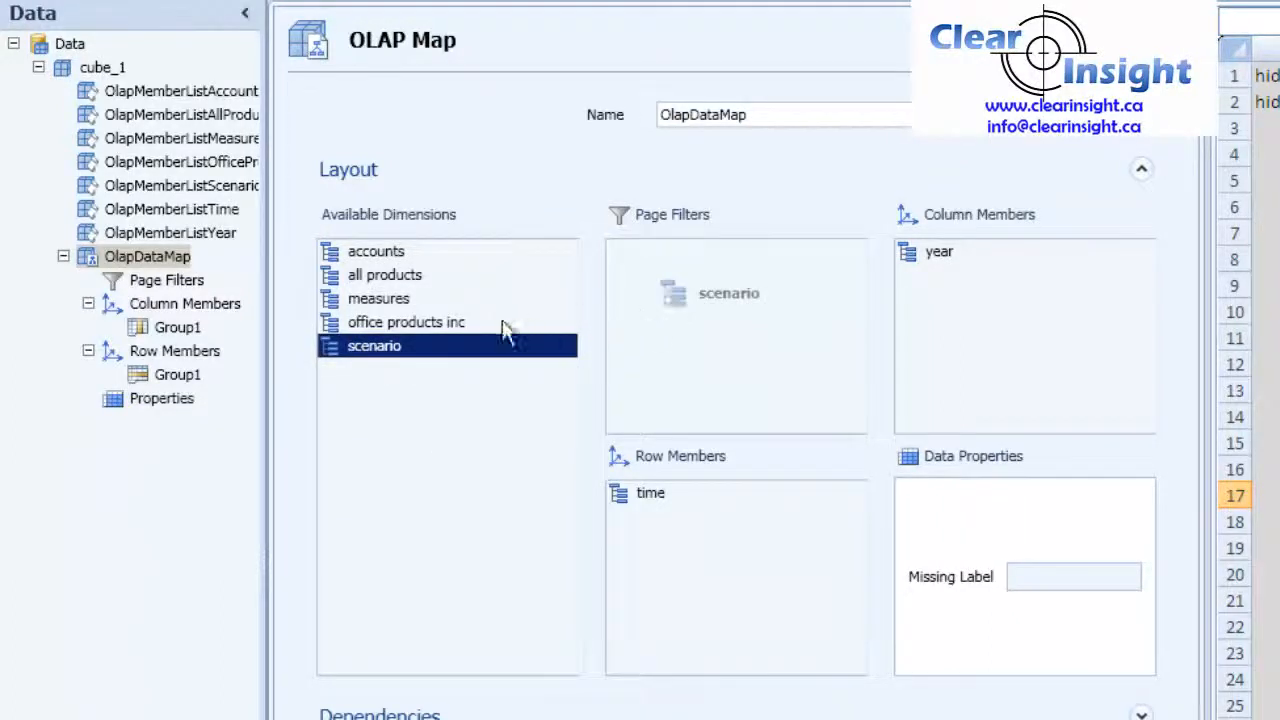
{"action": "left_click_drag", "start_coordinate": [374, 329], "coordinate": [447, 325]}
{"action": "left_click_drag", "start_coordinate": [363, 279], "coordinate": [686, 333]}
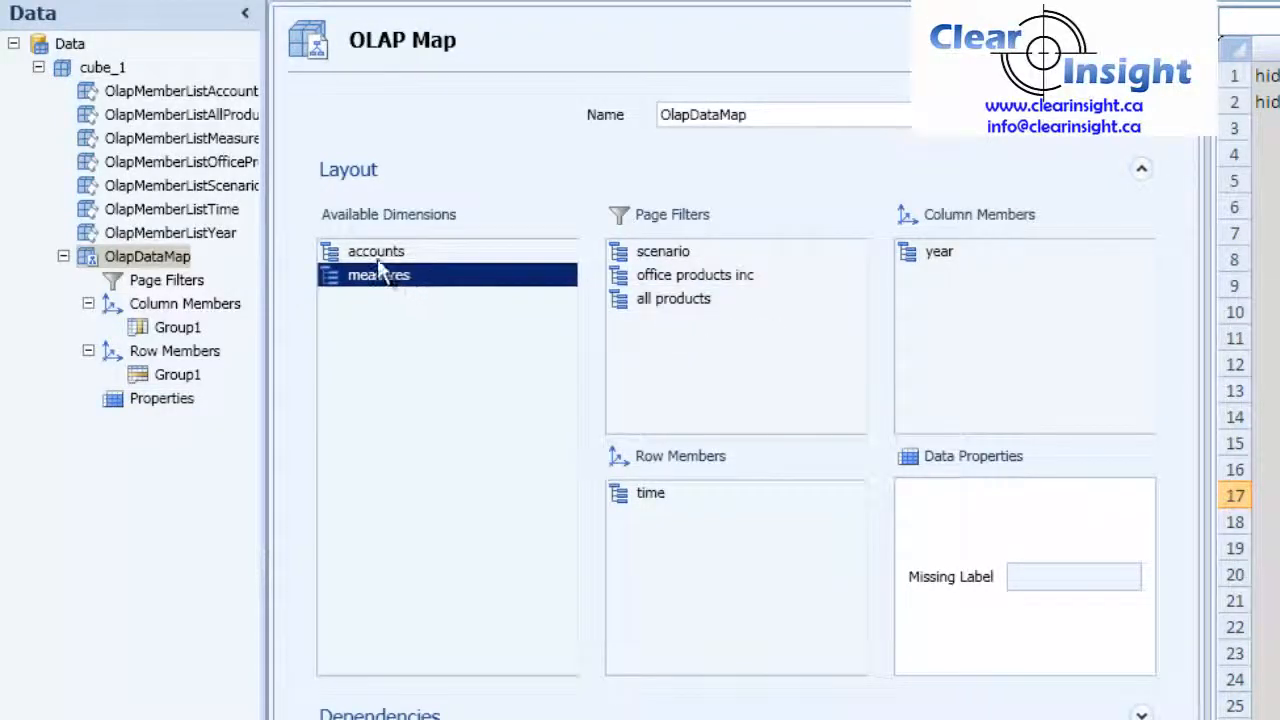
{"action": "left_click_drag", "start_coordinate": [368, 250], "coordinate": [617, 347]}
{"action": "left_click_drag", "start_coordinate": [364, 252], "coordinate": [678, 367]}
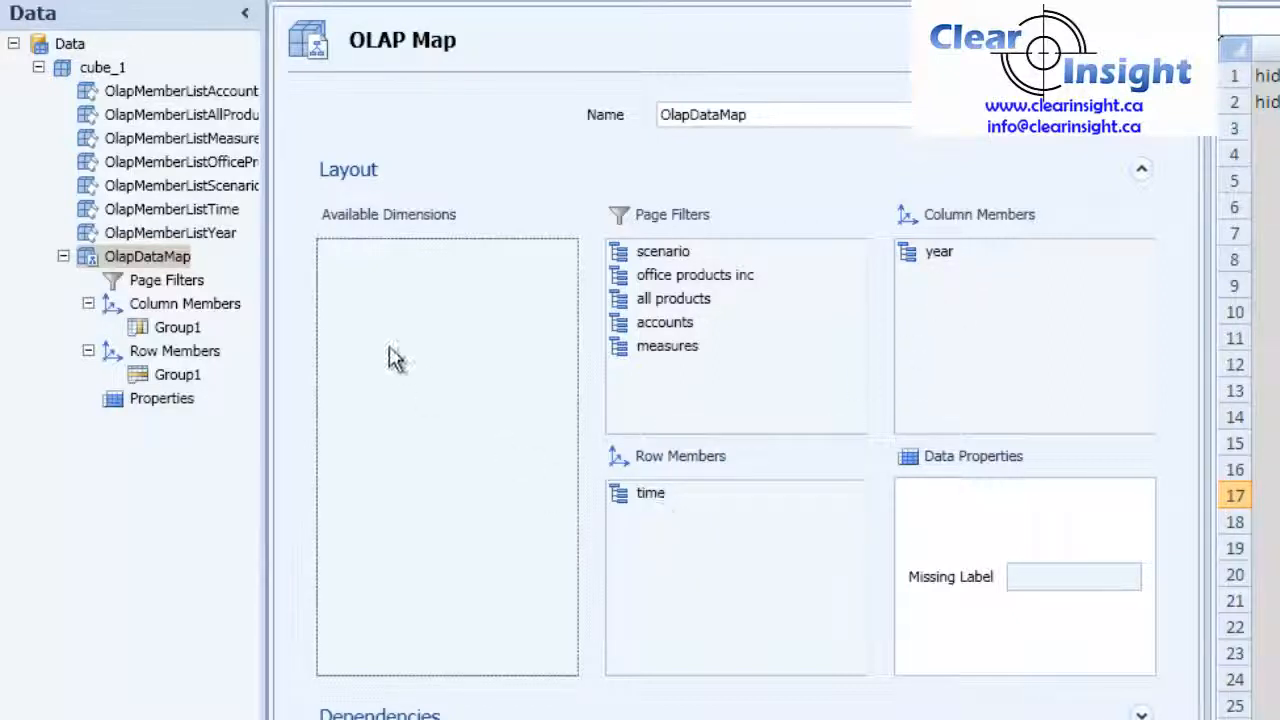
Set the page filters' row range to RowRangePages and their column range to ColumnRangePages.
{"action": "left_click", "coordinate": [178, 284]}
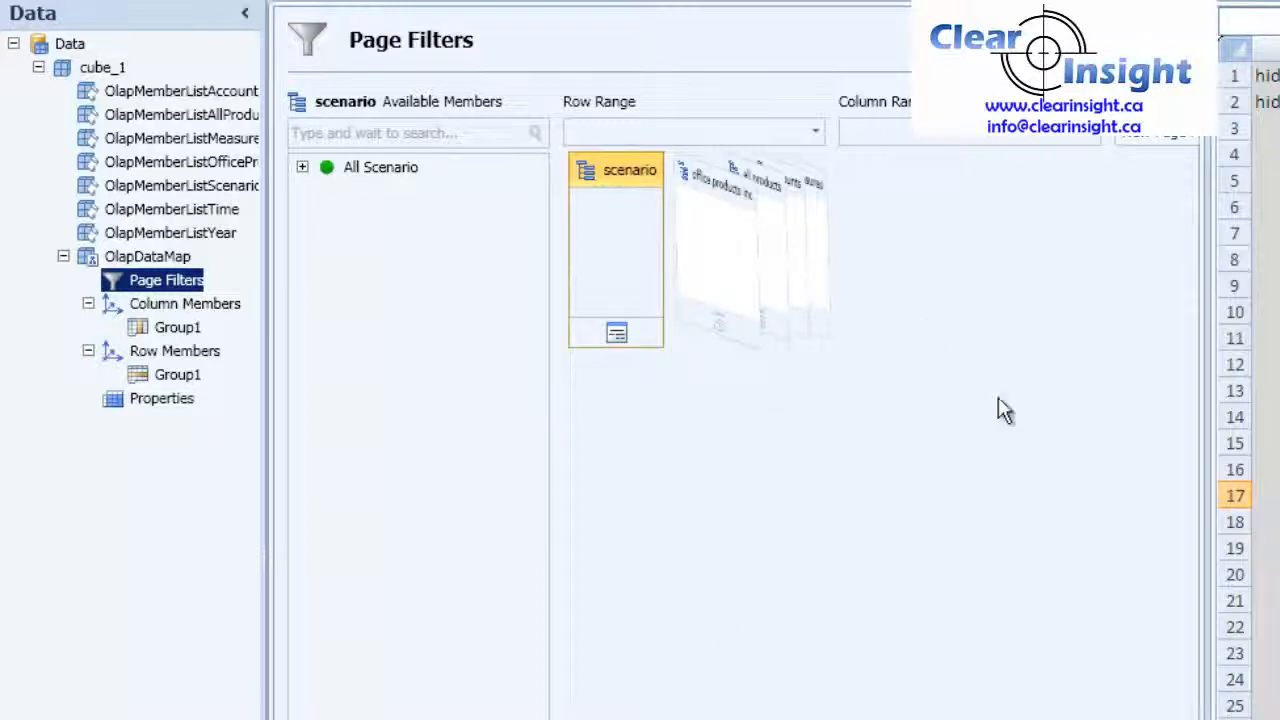
{"action": "left_click", "coordinate": [815, 132]}
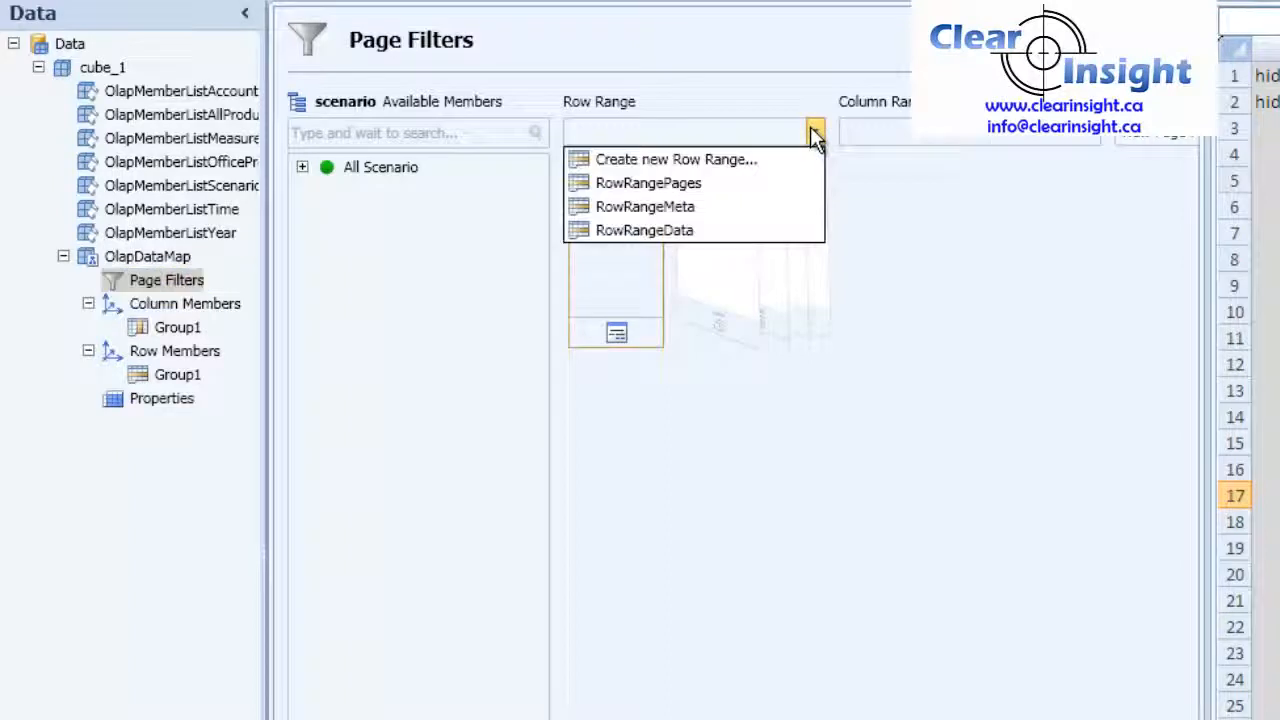
{"action": "left_click", "coordinate": [746, 186]}
{"action": "left_click", "coordinate": [1040, 132]}
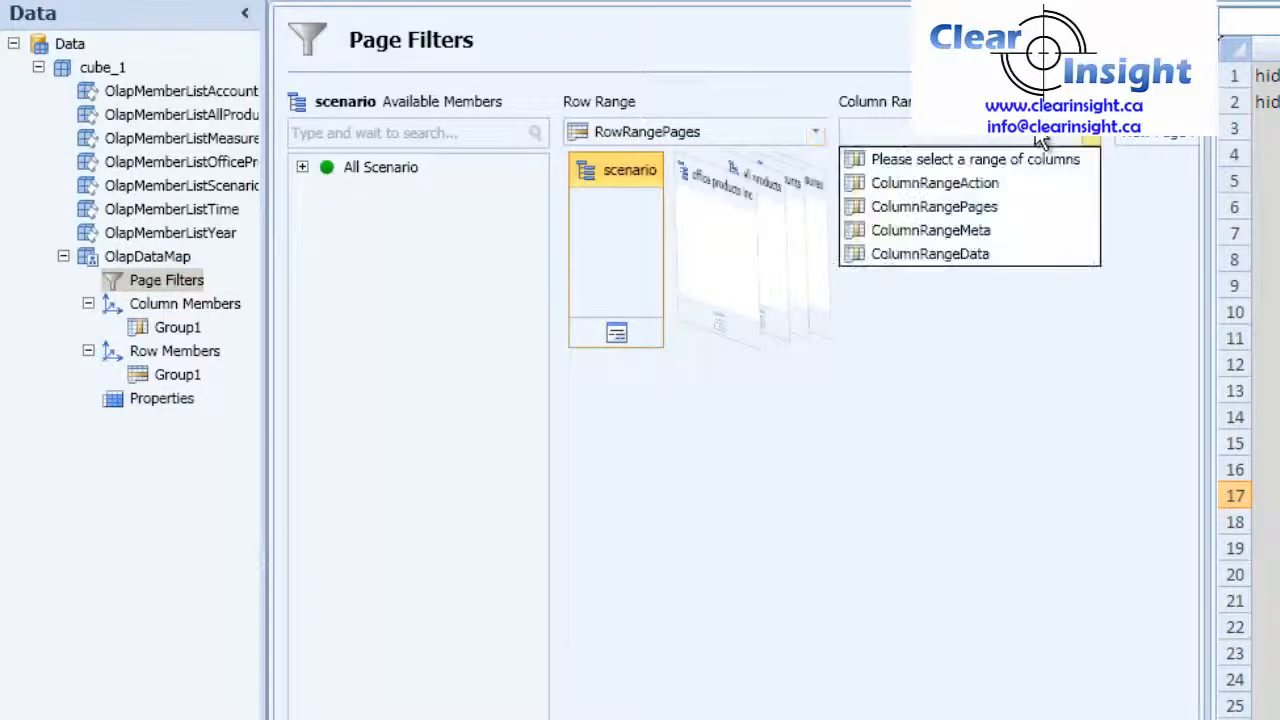
{"action": "left_click", "coordinate": [1015, 208]}
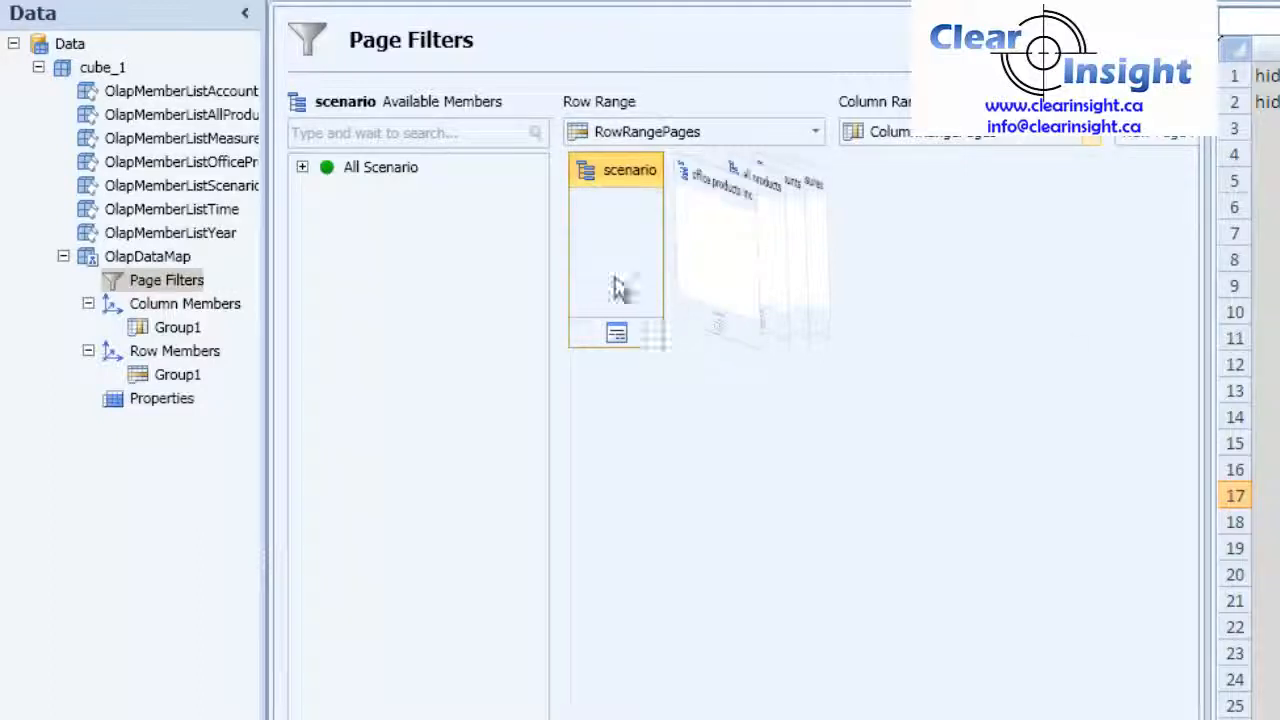
Set the page filter members to Actual for scenario, All Departments for office products inc and All Products for all products.
{"action": "left_click", "coordinate": [302, 167]}
{"action": "left_click_drag", "start_coordinate": [372, 193], "coordinate": [640, 251]}
{"action": "left_click", "coordinate": [704, 247]}
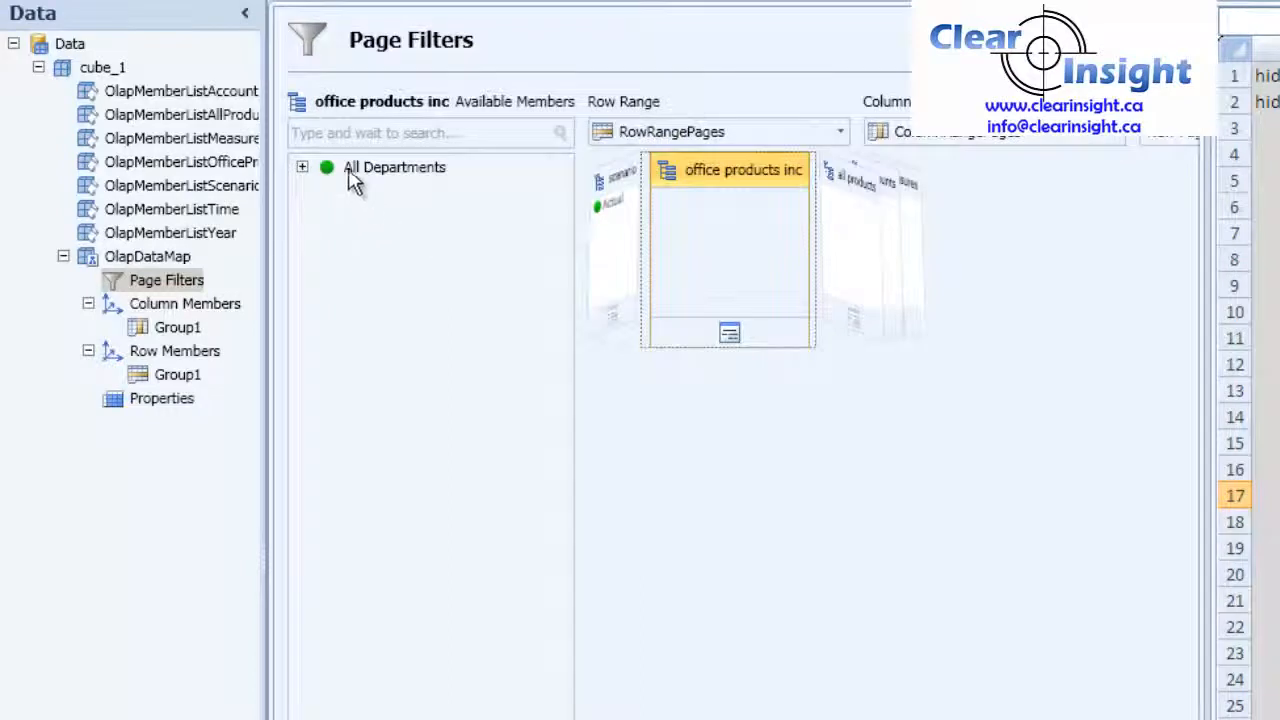
{"action": "left_click_drag", "start_coordinate": [352, 172], "coordinate": [860, 246]}
{"action": "left_click", "coordinate": [873, 247]}
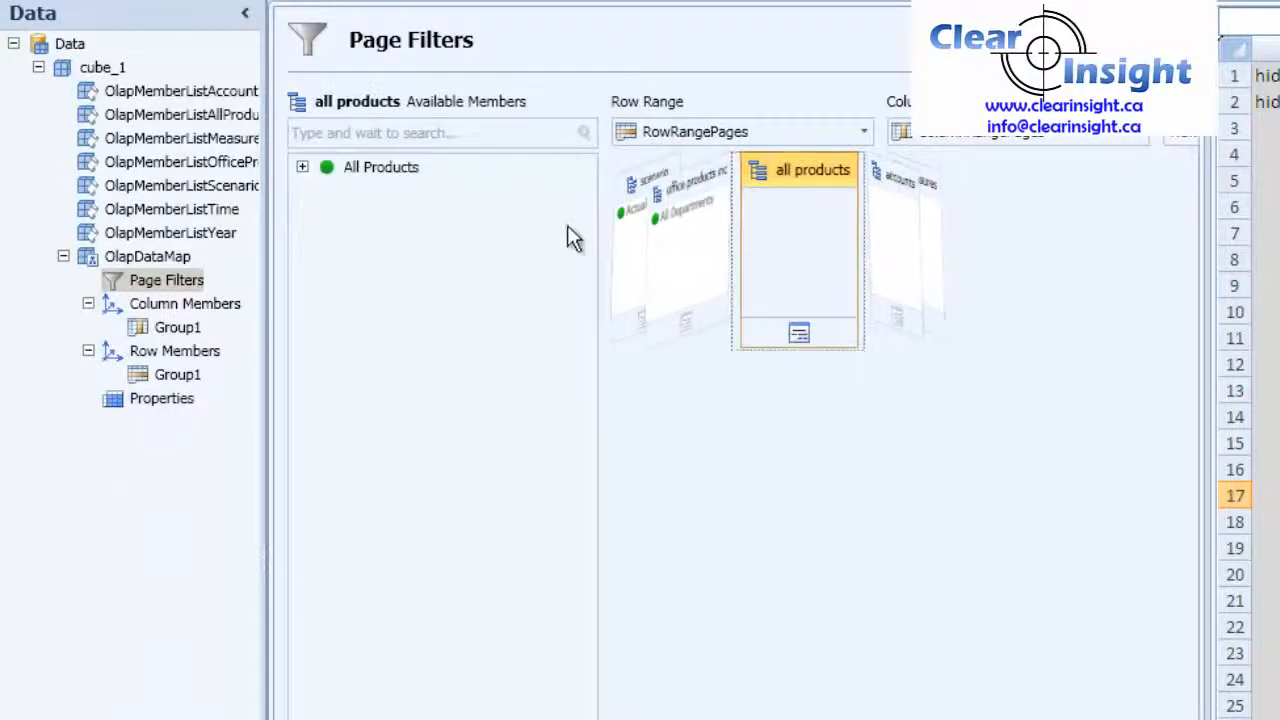
{"action": "left_click_drag", "start_coordinate": [371, 186], "coordinate": [893, 232]}
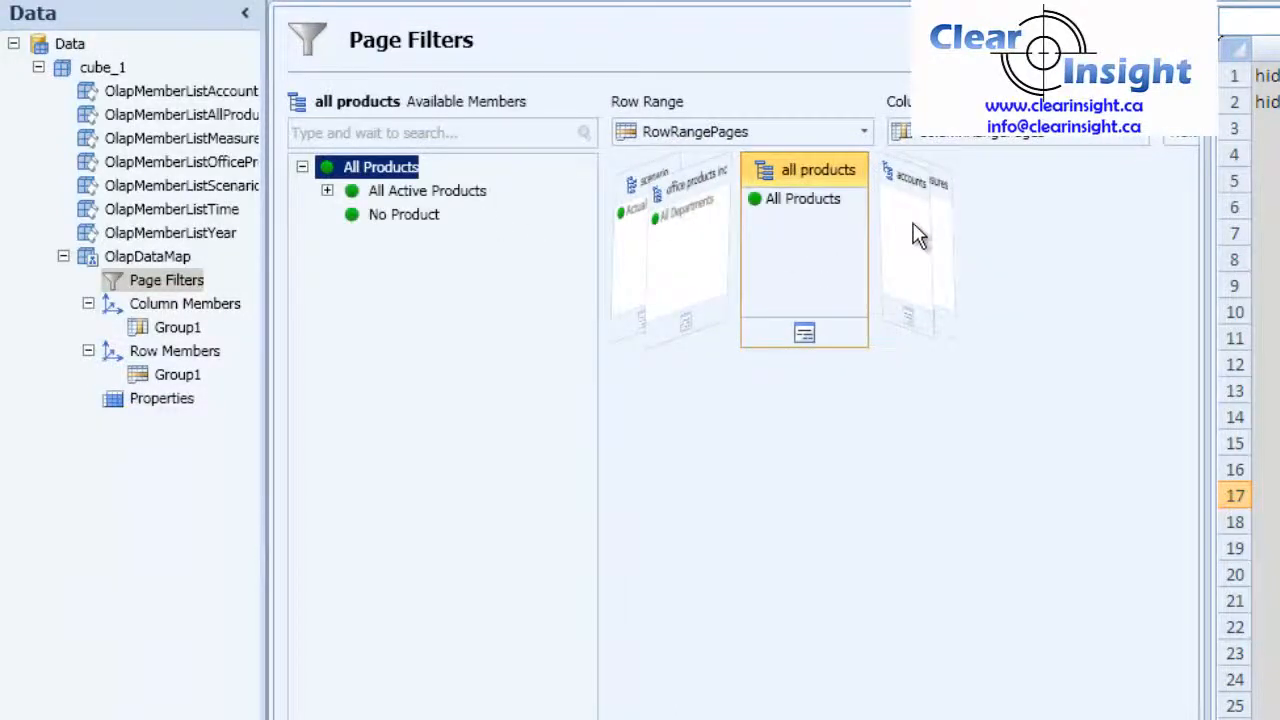
Set the page filter members to Net Income for accounts and Amount for measures.
{"action": "left_click", "coordinate": [914, 234]}
{"action": "left_click", "coordinate": [303, 167]}
{"action": "left_click", "coordinate": [406, 190]}
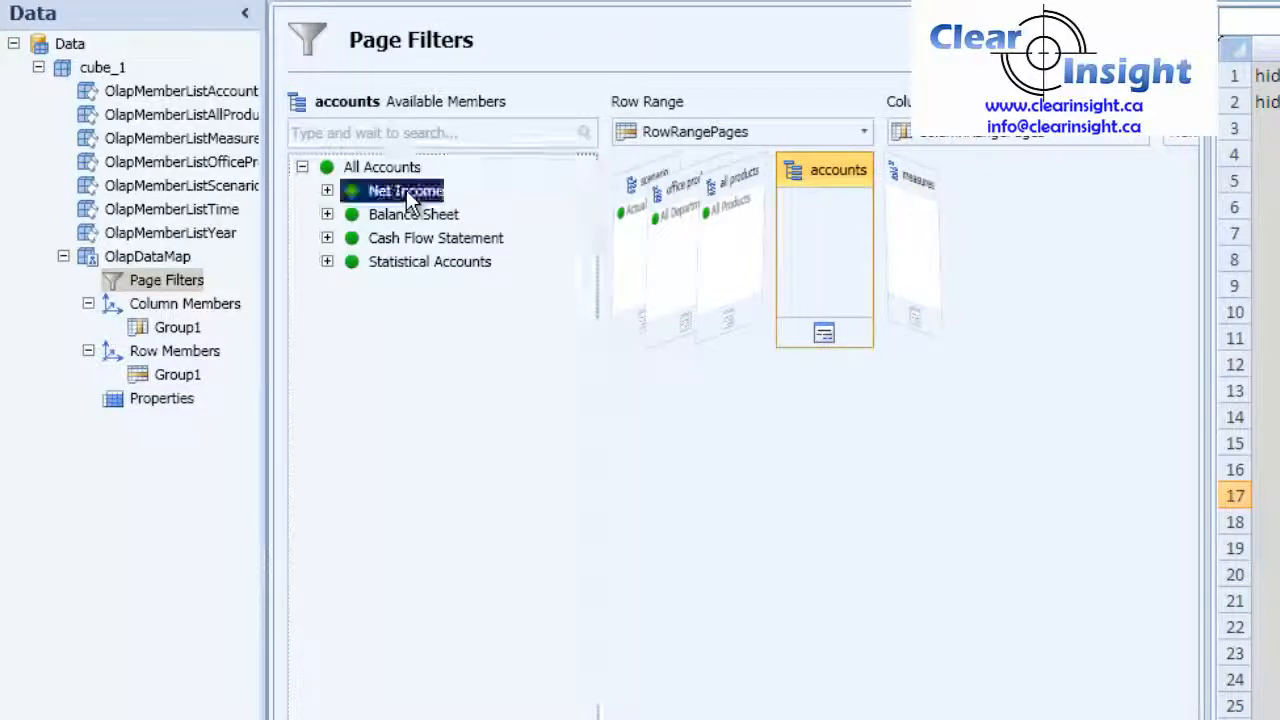
{"action": "left_click_drag", "start_coordinate": [406, 190], "coordinate": [920, 277]}
{"action": "left_click", "coordinate": [935, 268]}
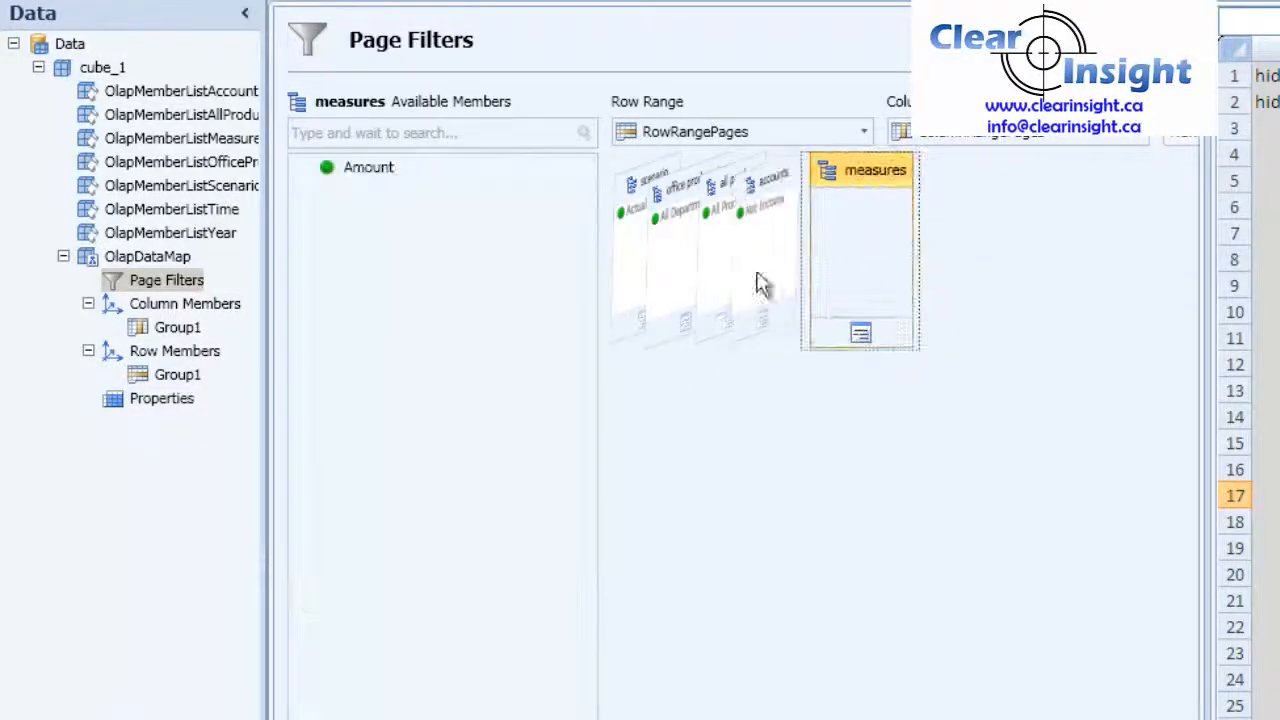
{"action": "left_click", "coordinate": [345, 172]}
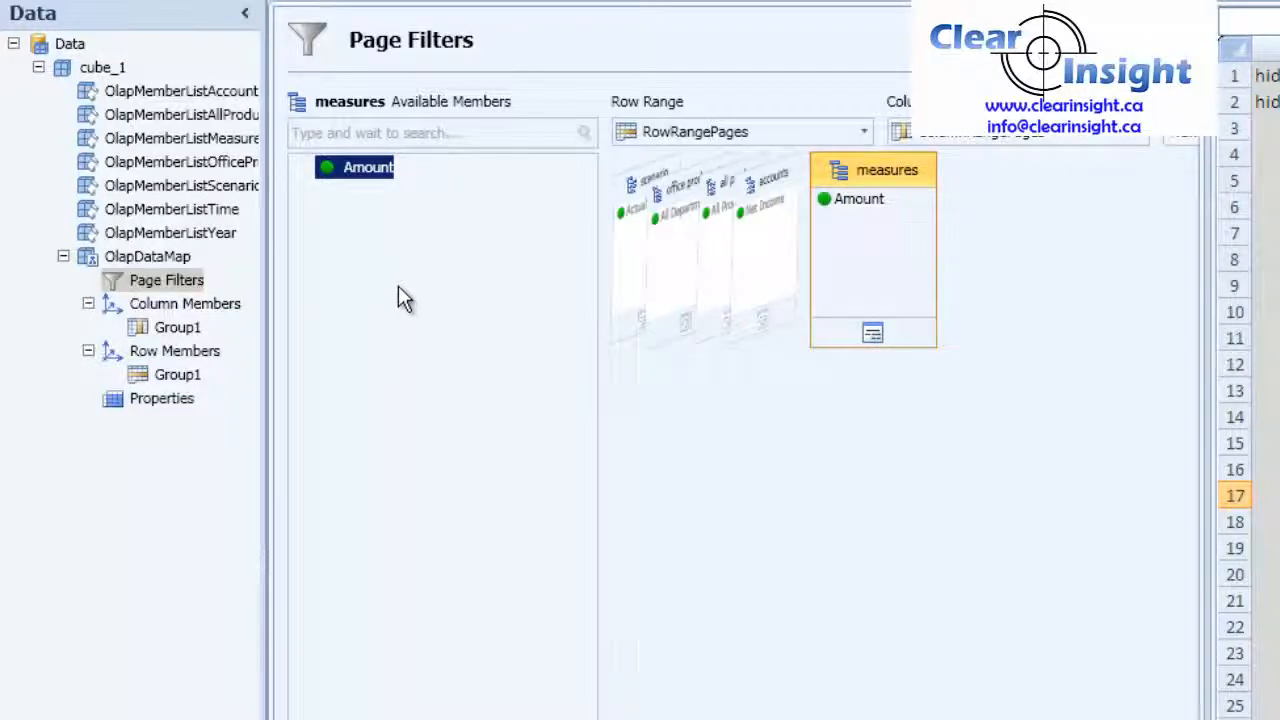
Set the description row of the map's column members to RowRangeMeta.
{"action": "left_click", "coordinate": [164, 307]}
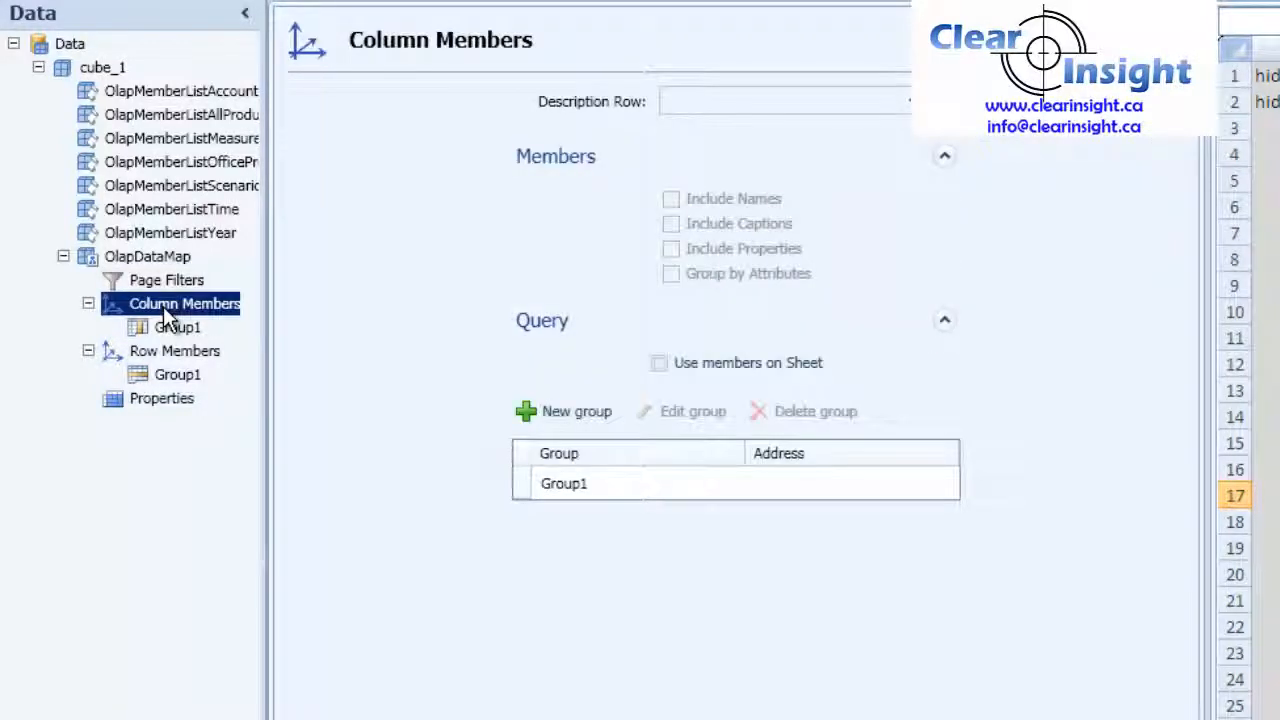
{"action": "left_click", "coordinate": [688, 100]}
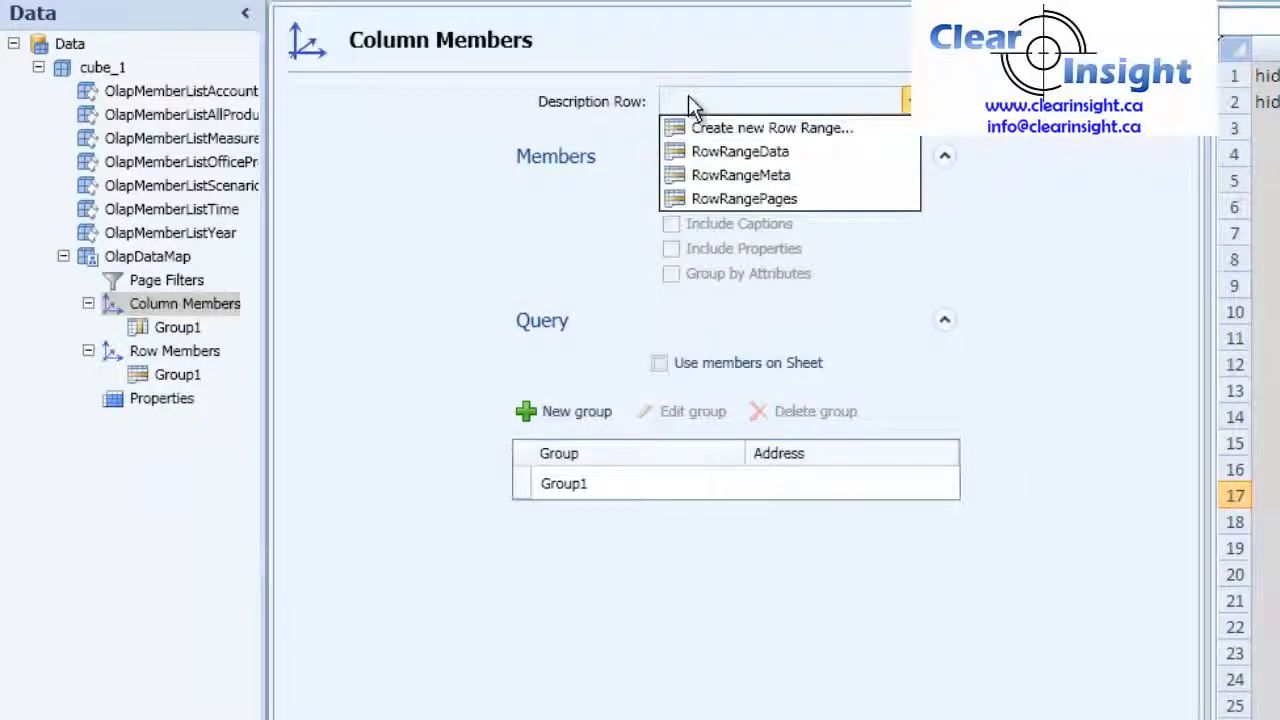
{"action": "left_click", "coordinate": [822, 175]}
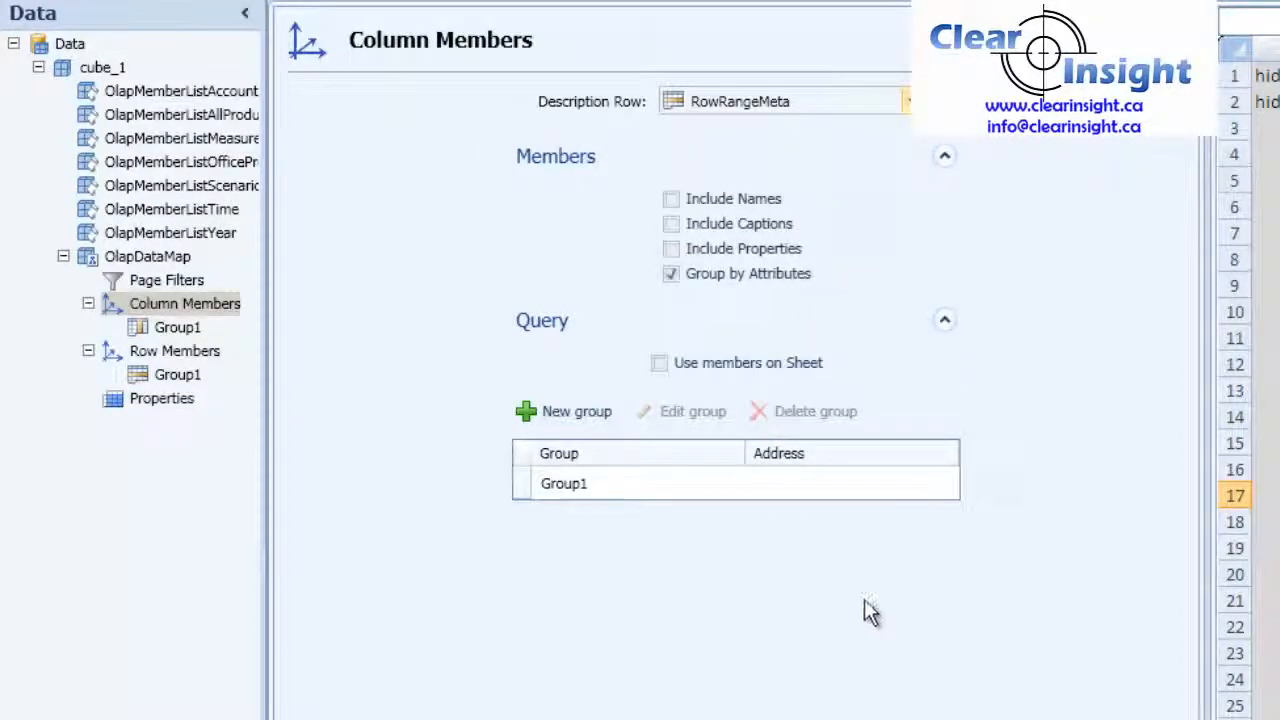
Assign ColumnRangeData as the range of column member Group1 and add the year member Y2005.
{"action": "left_click", "coordinate": [143, 334]}
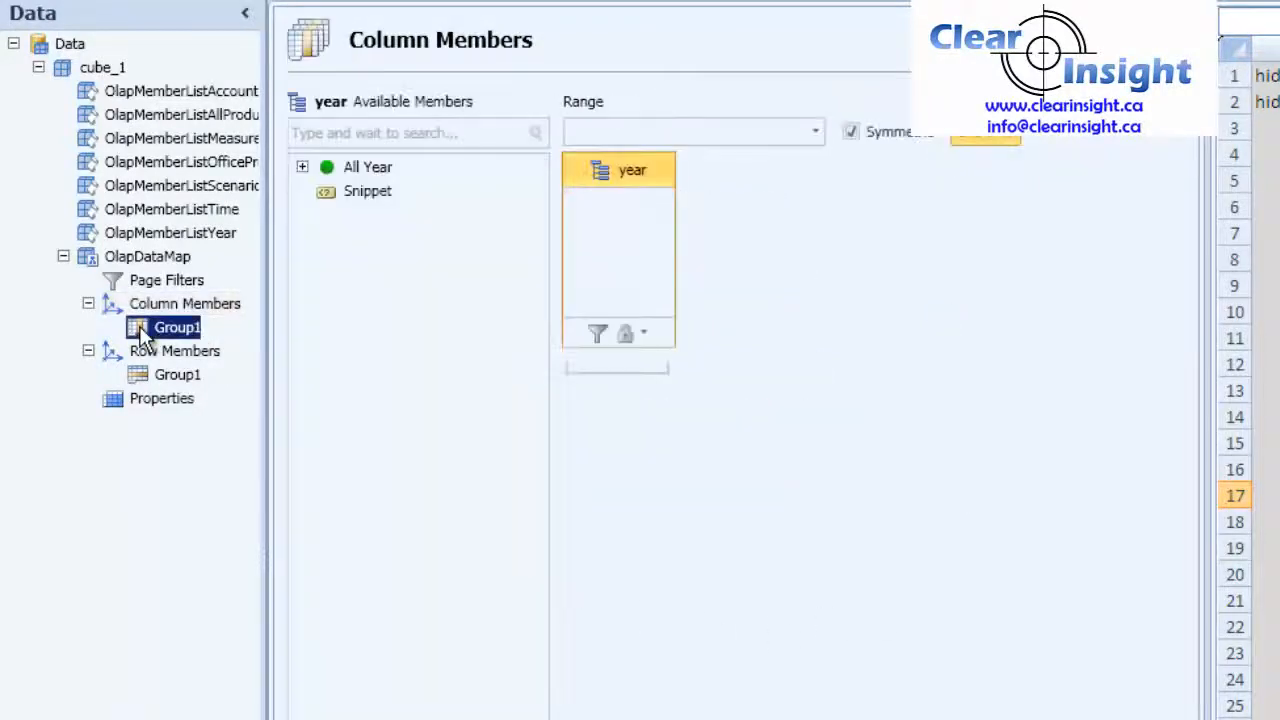
{"action": "left_click", "coordinate": [763, 131]}
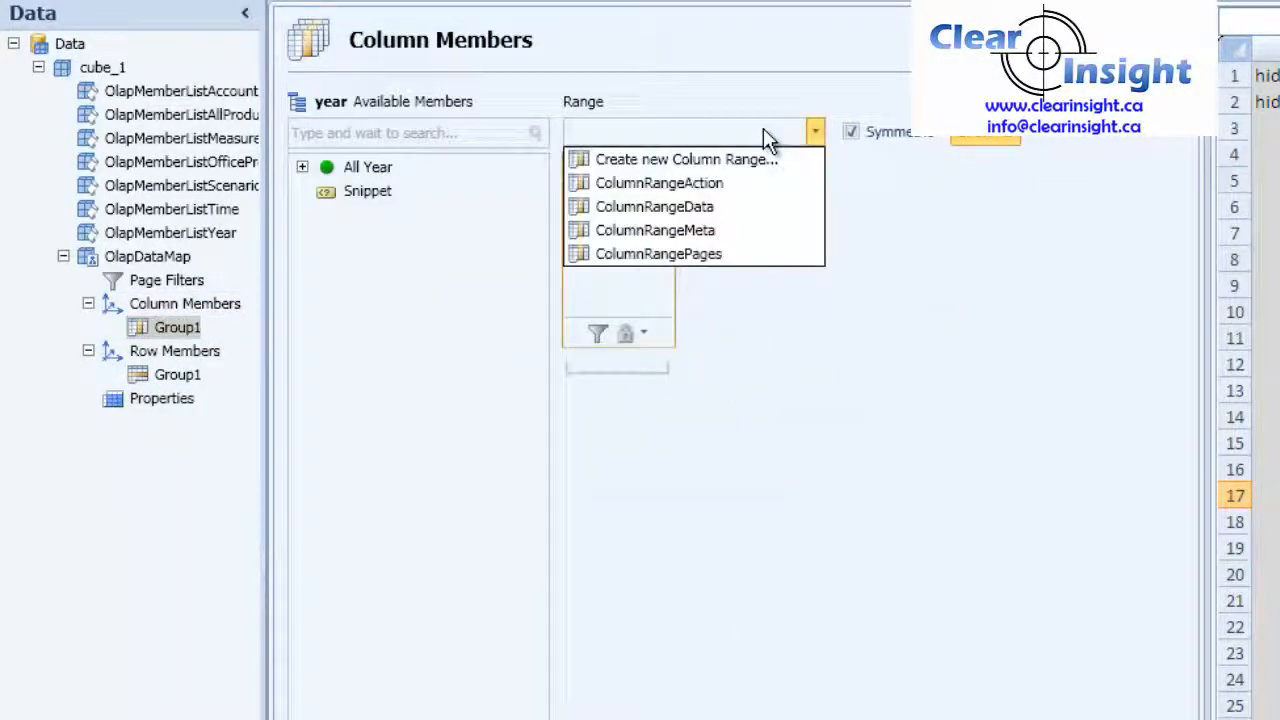
{"action": "left_click", "coordinate": [745, 210]}
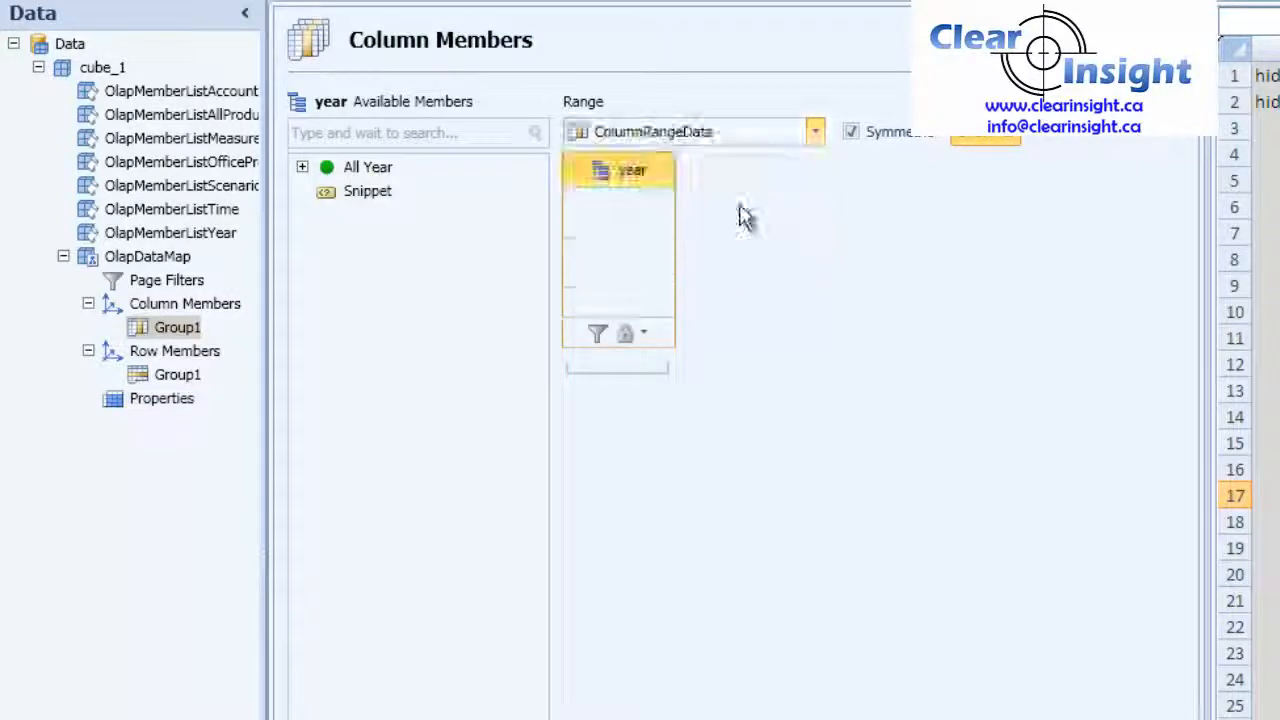
{"action": "left_click", "coordinate": [303, 168]}
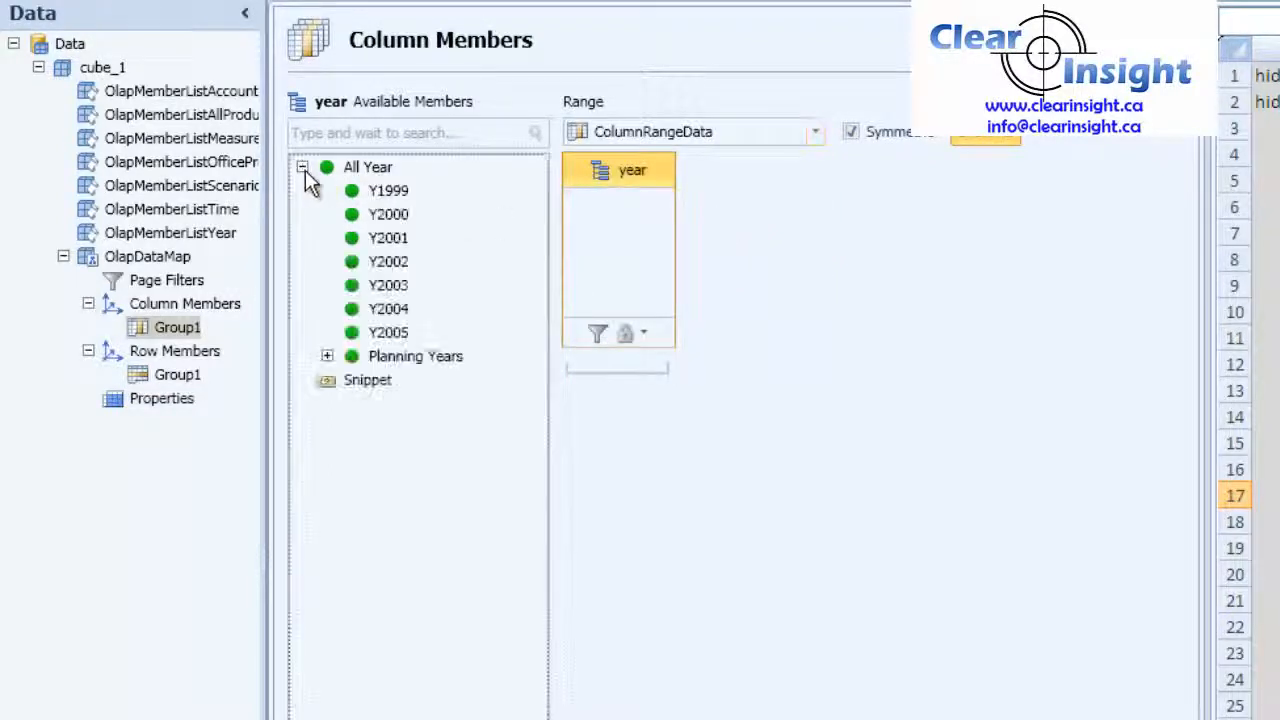
{"action": "double_click", "coordinate": [388, 333]}
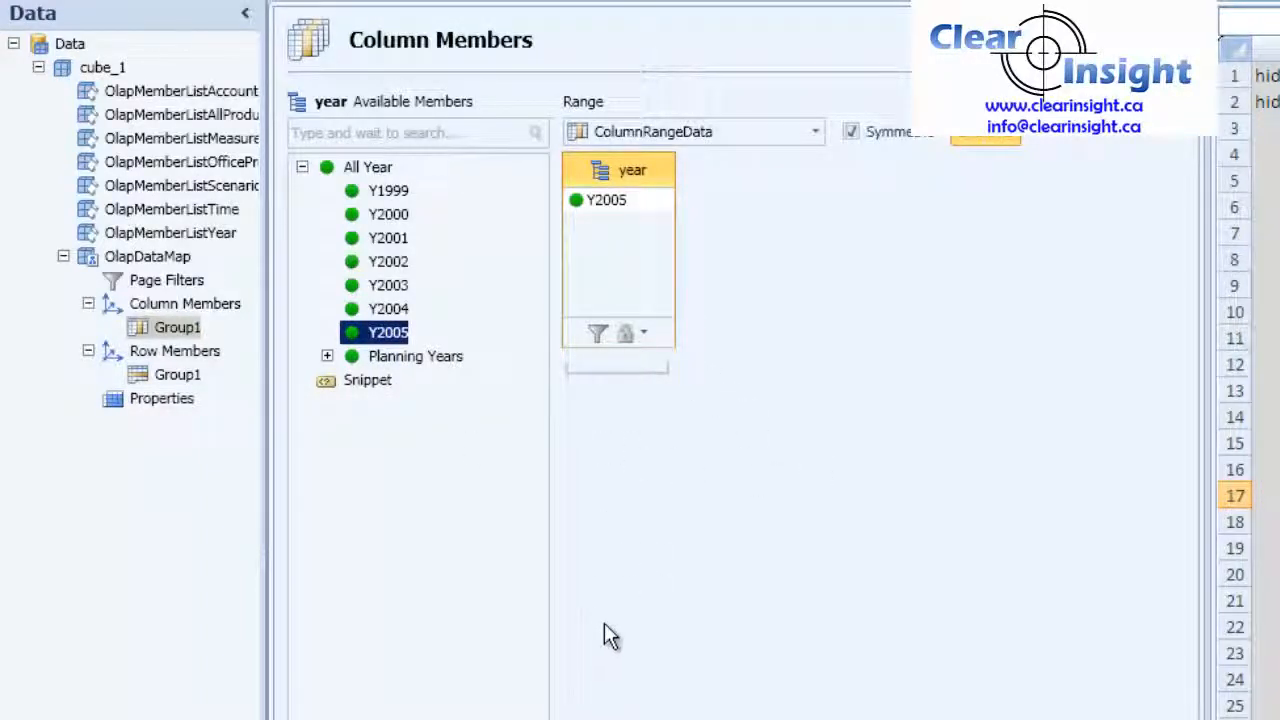
Set the description column of the map's row members to ColumnRangeMeta.
{"action": "left_click", "coordinate": [171, 353]}
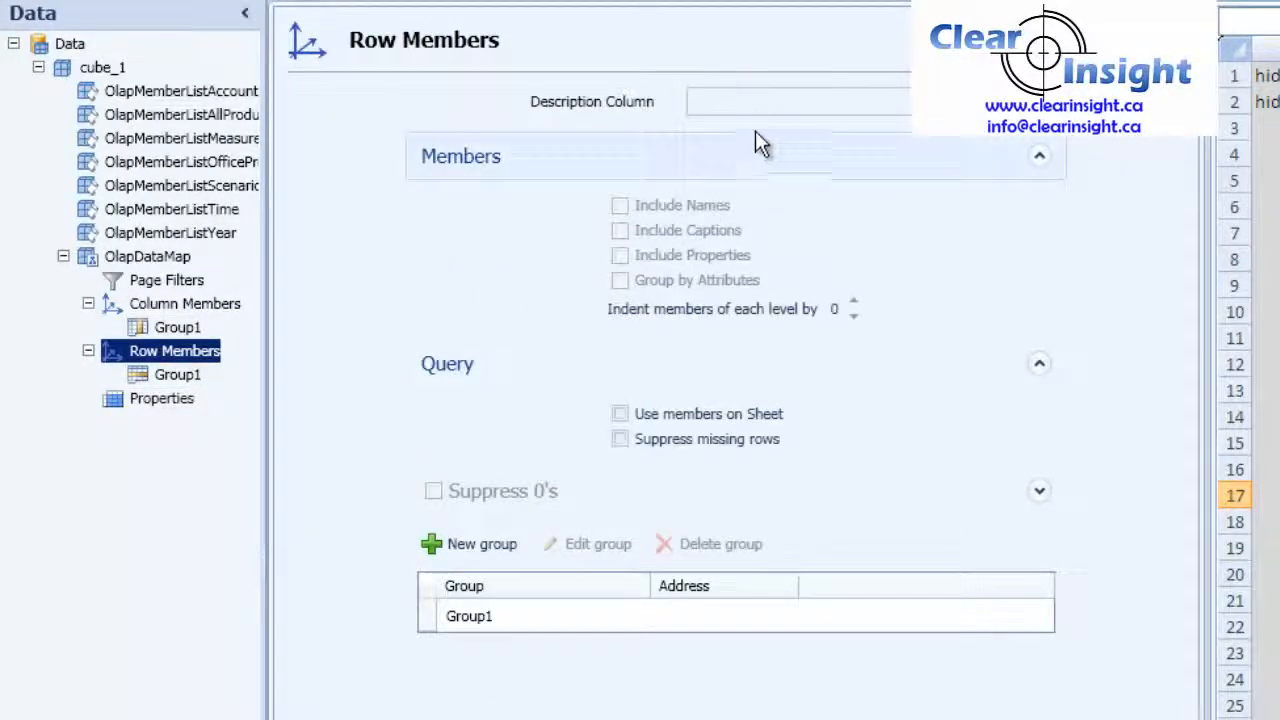
{"action": "left_click", "coordinate": [766, 104]}
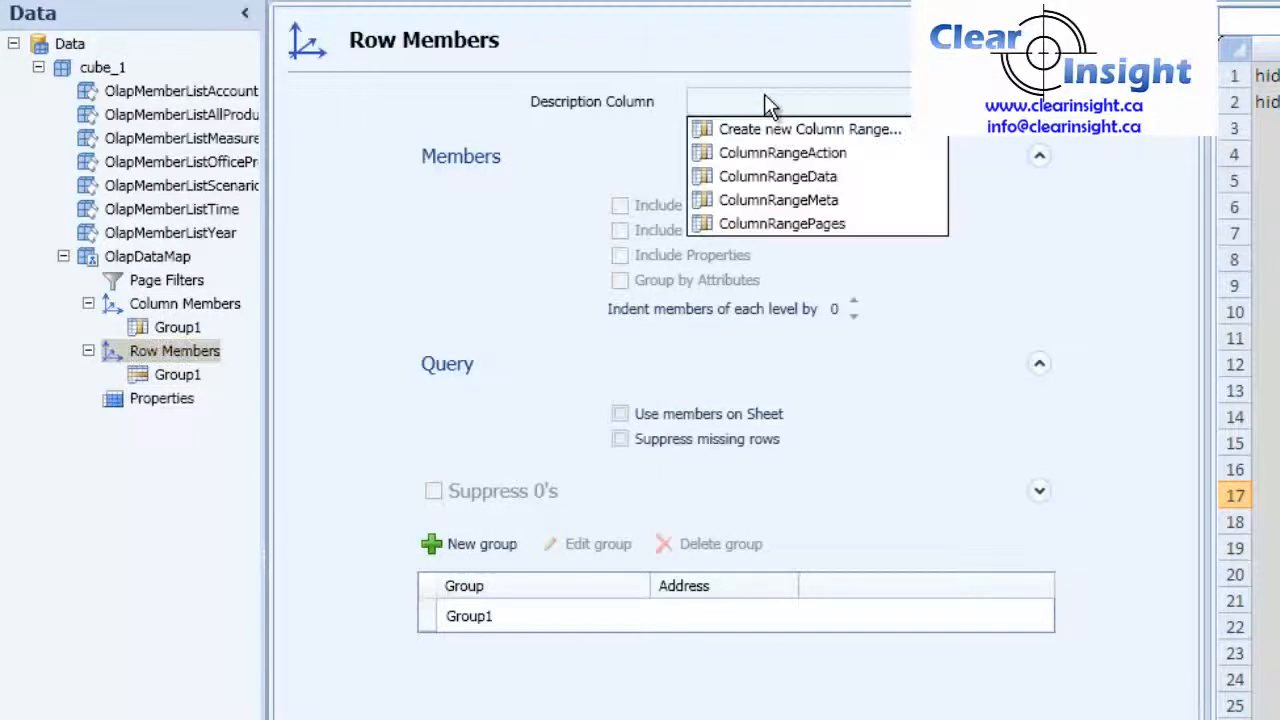
{"action": "left_click", "coordinate": [780, 201]}
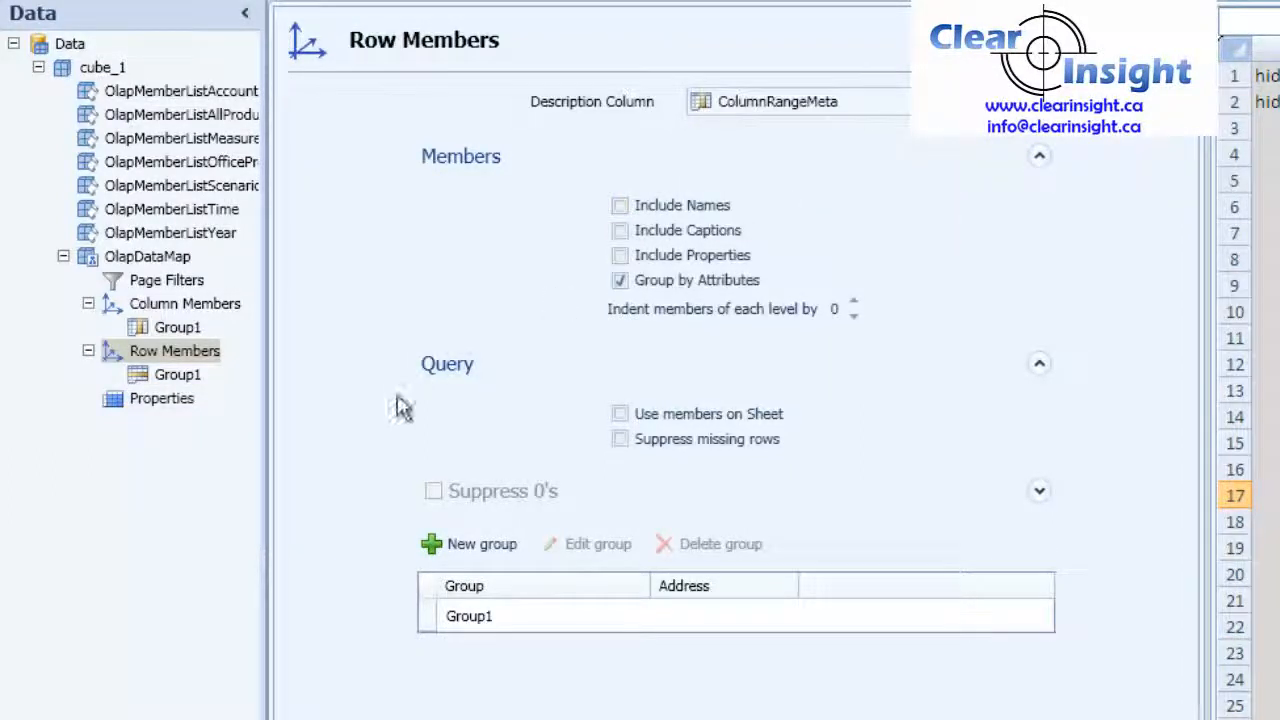
Assign RowRangeData as the range of row member Group1 and add the time member Full Year.
{"action": "left_click", "coordinate": [172, 378]}
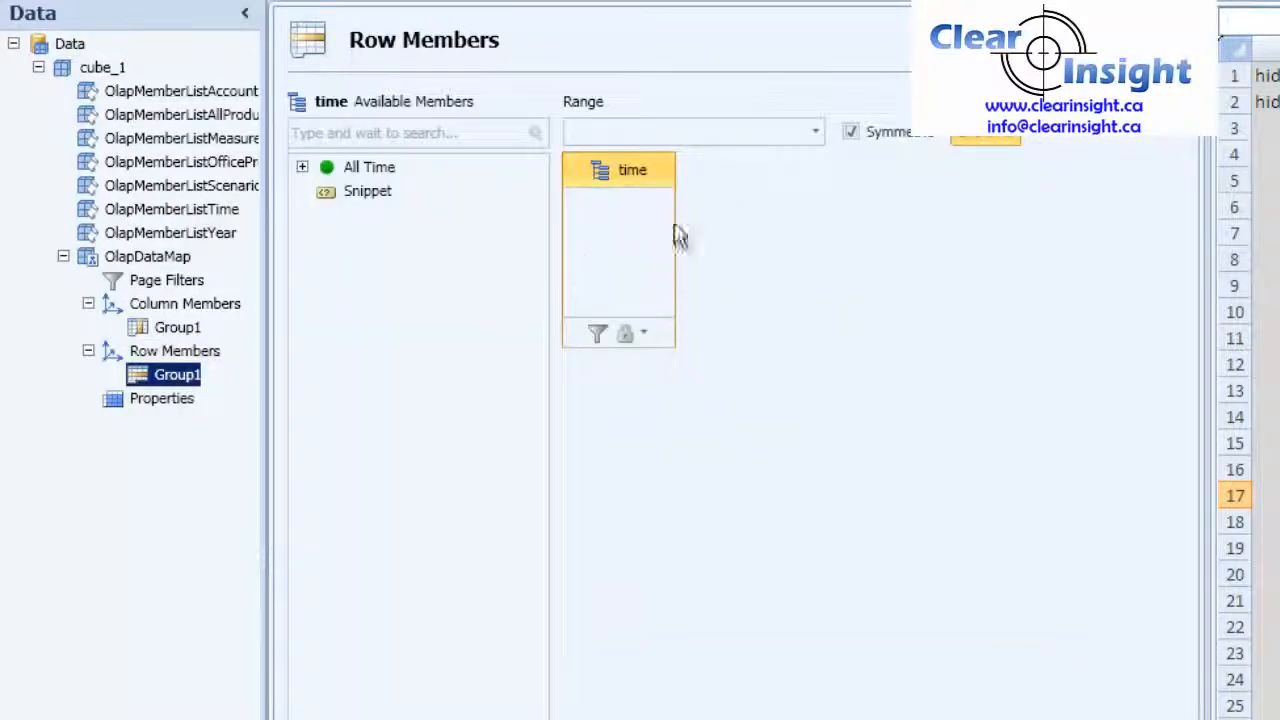
{"action": "left_click", "coordinate": [792, 136]}
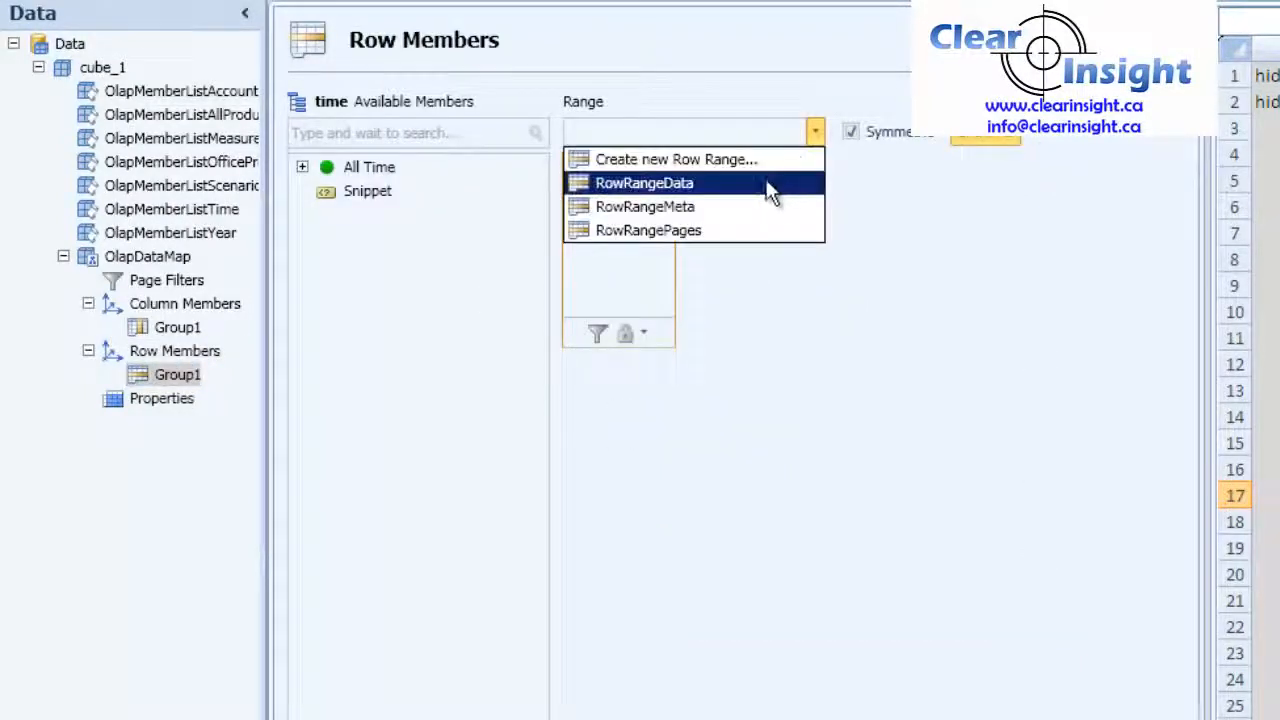
{"action": "left_click", "coordinate": [770, 181]}
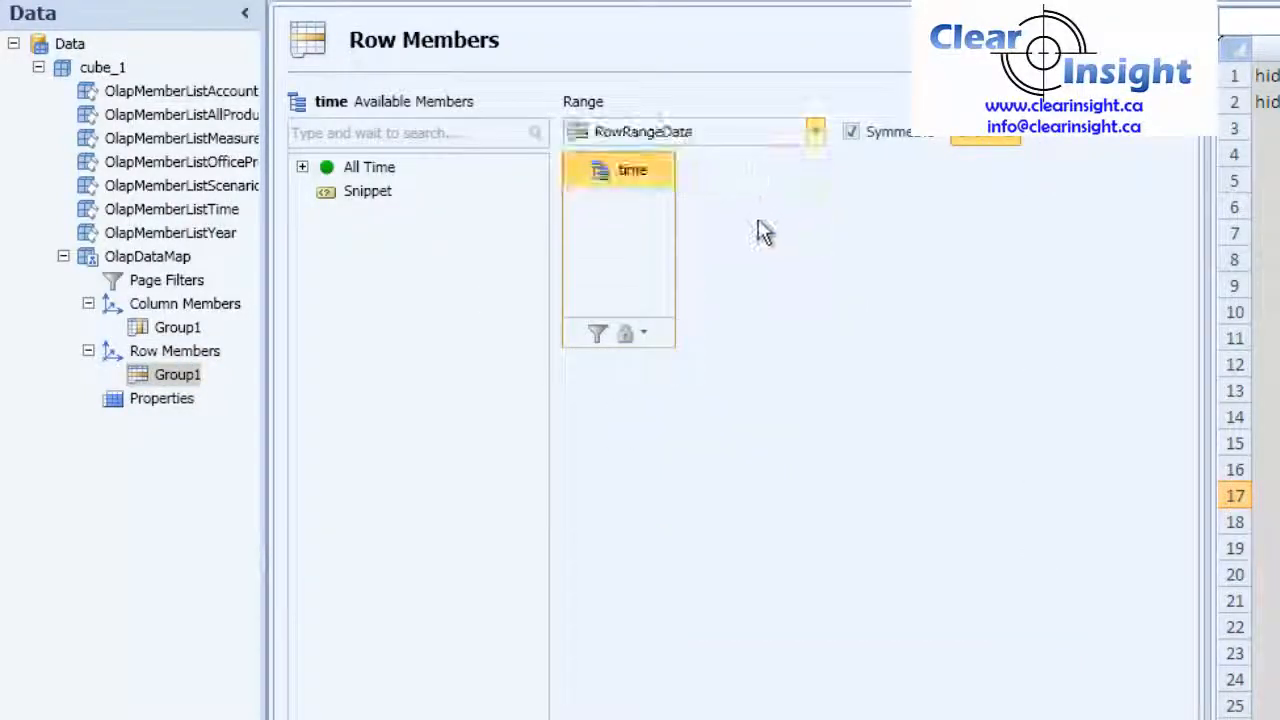
{"action": "left_click", "coordinate": [302, 167]}
{"action": "double_click", "coordinate": [378, 190]}
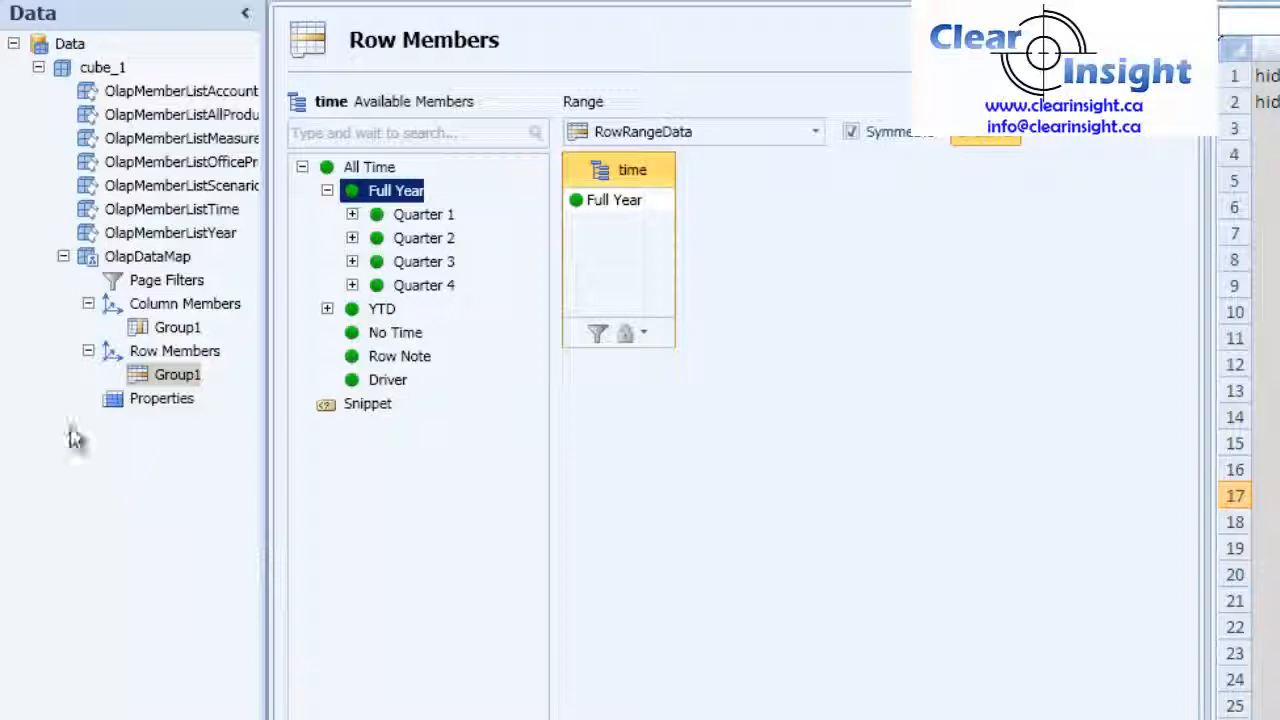
Check the map's retrieve property for the RowRangeData and ColumnRangeData intersection, and publish the template over the existing Validation template.
{"action": "left_click", "coordinate": [126, 406]}
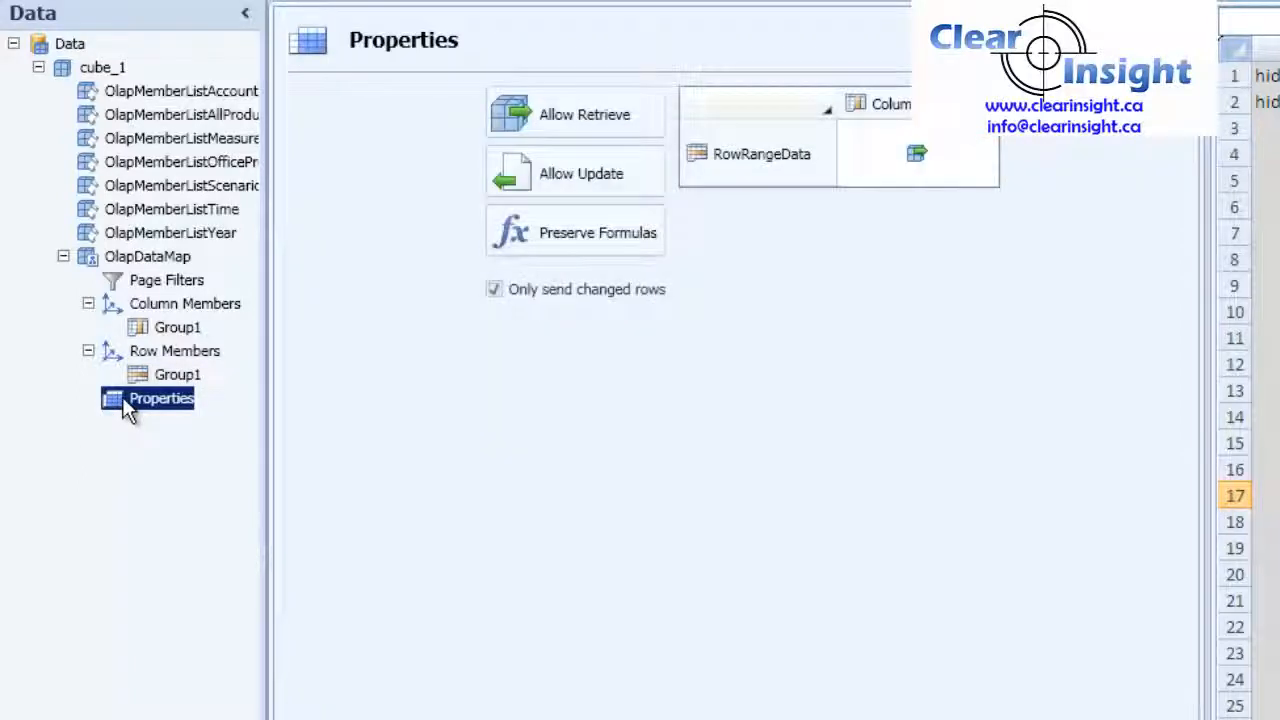
{"action": "left_click", "coordinate": [895, 169]}
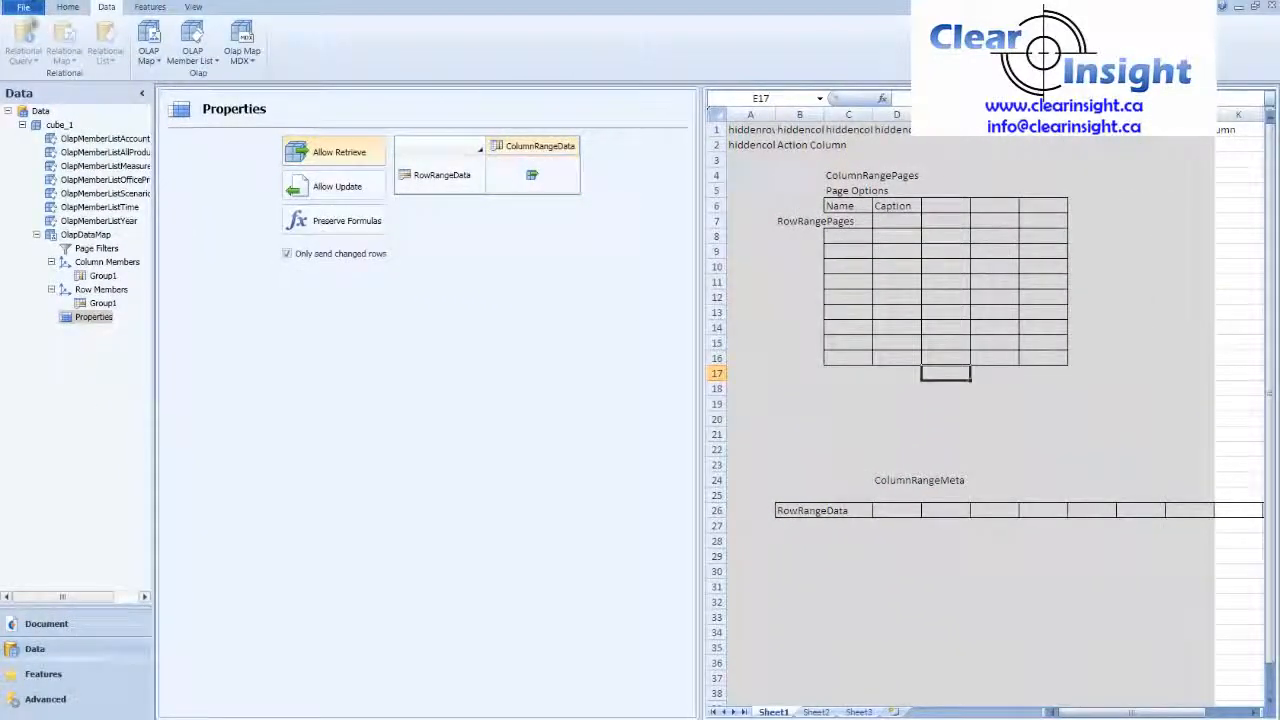
{"action": "left_click", "coordinate": [23, 8]}
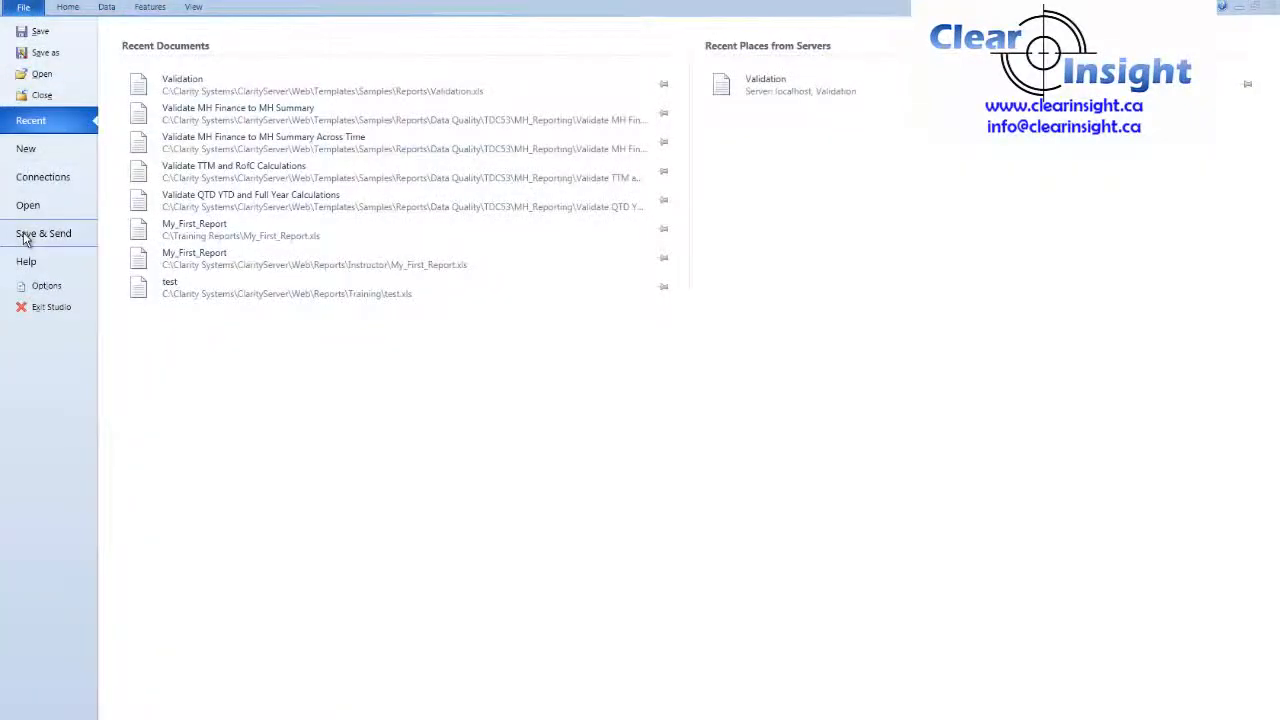
{"action": "left_click", "coordinate": [25, 235]}
{"action": "left_click", "coordinate": [791, 166]}
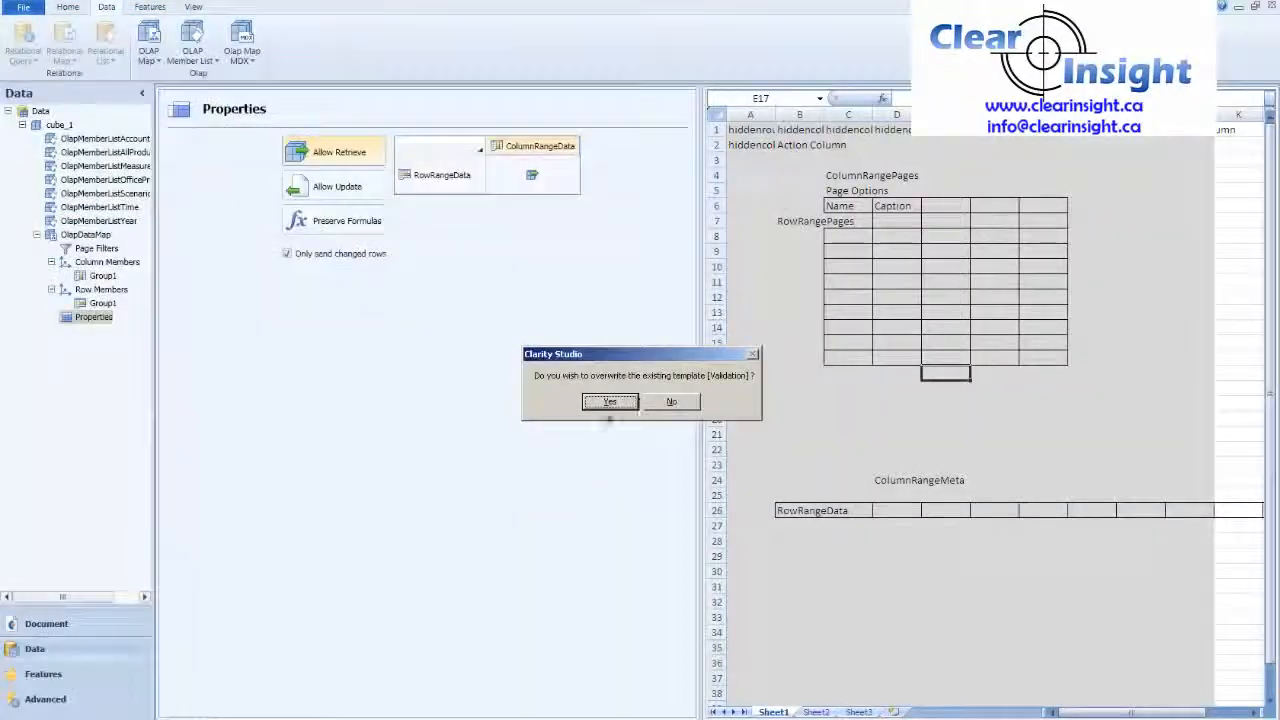
{"action": "left_click", "coordinate": [609, 401]}
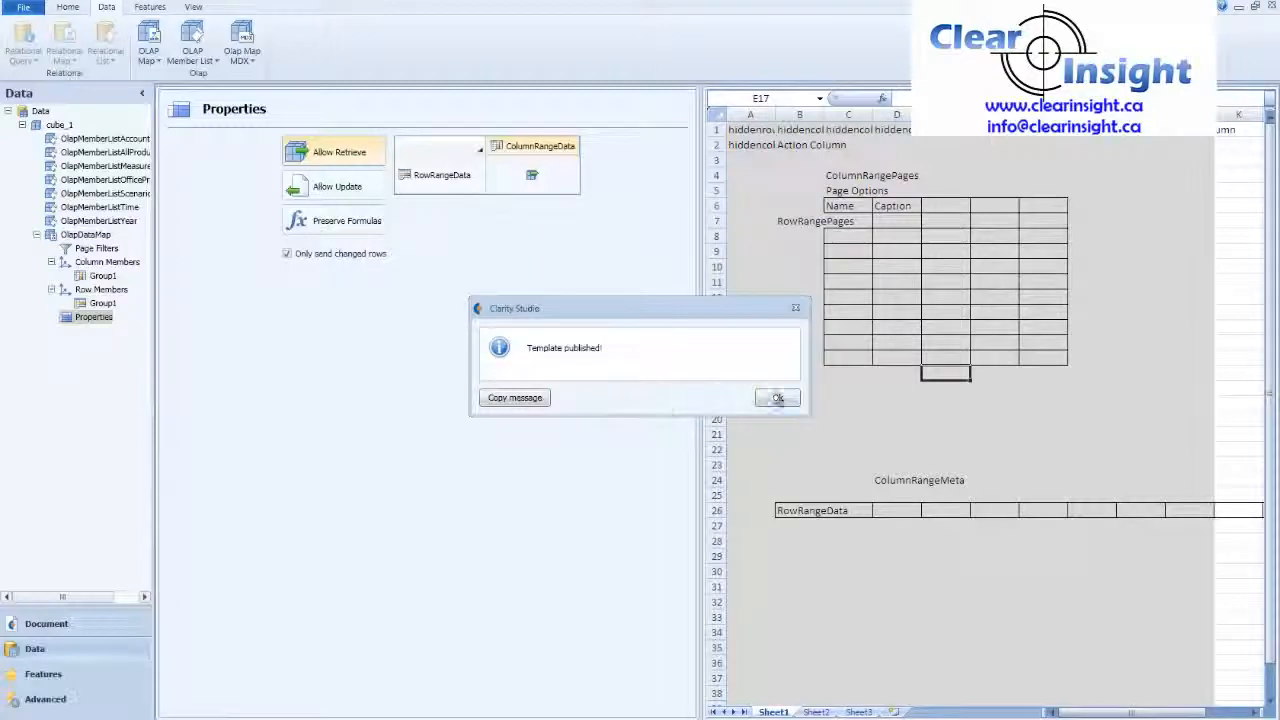
{"action": "left_click", "coordinate": [778, 398]}
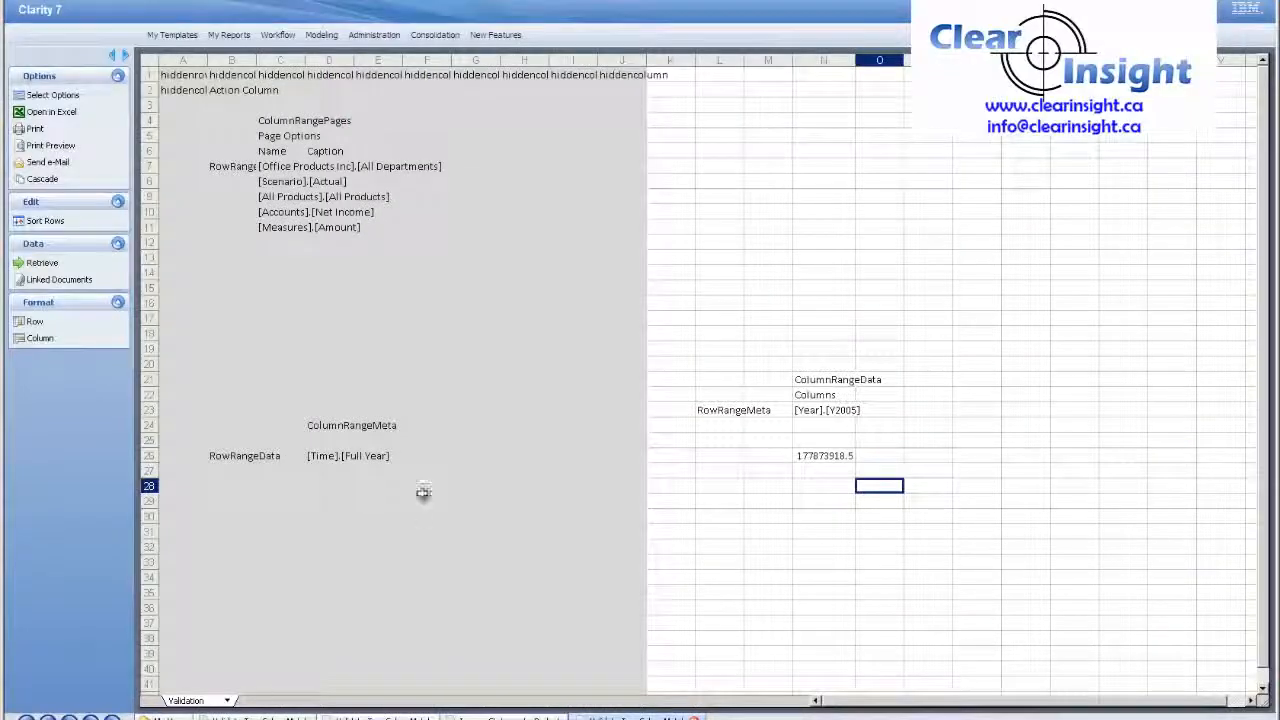